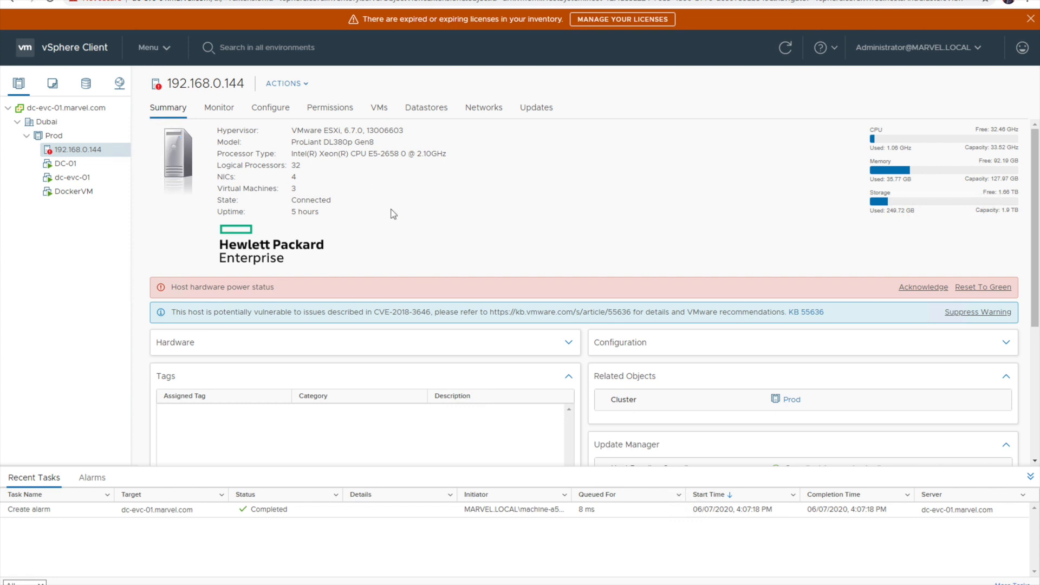
click(168, 52)
key(ctrl+t)
text(https://dc-evc-01.marvel.com/)
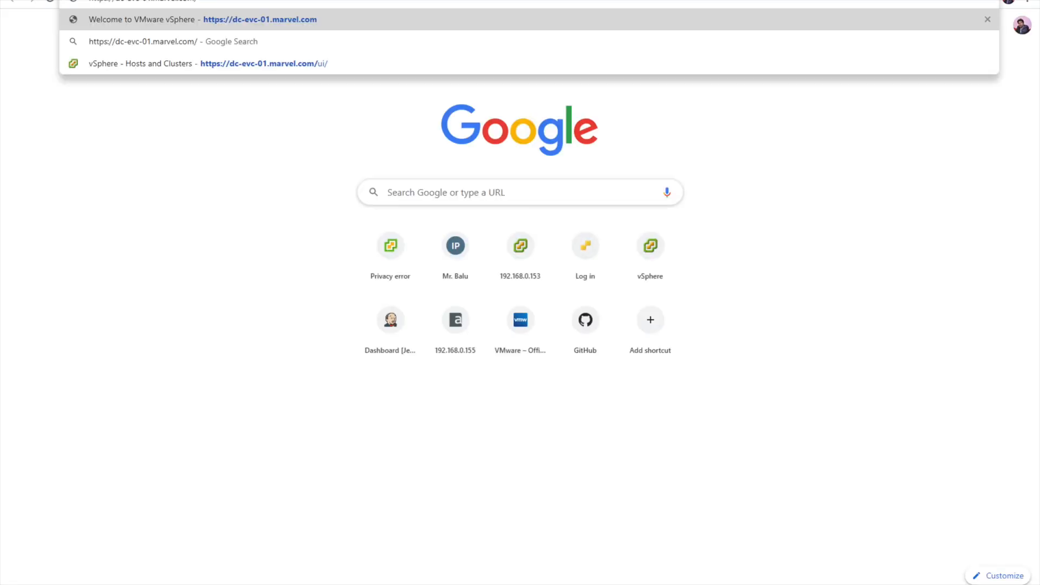
key(BackSpace)
text(:)
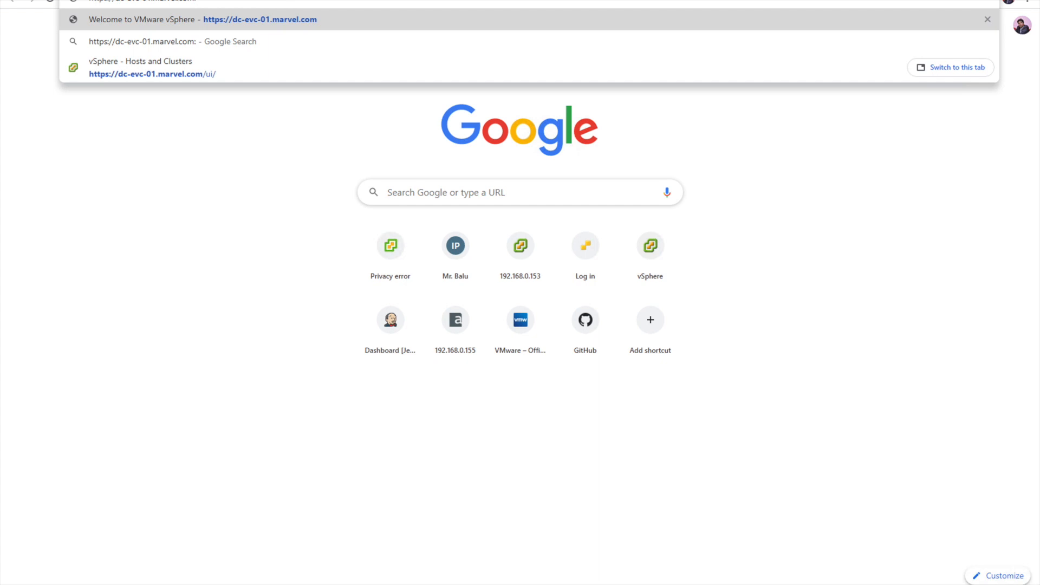
text(5480)
key(Return)
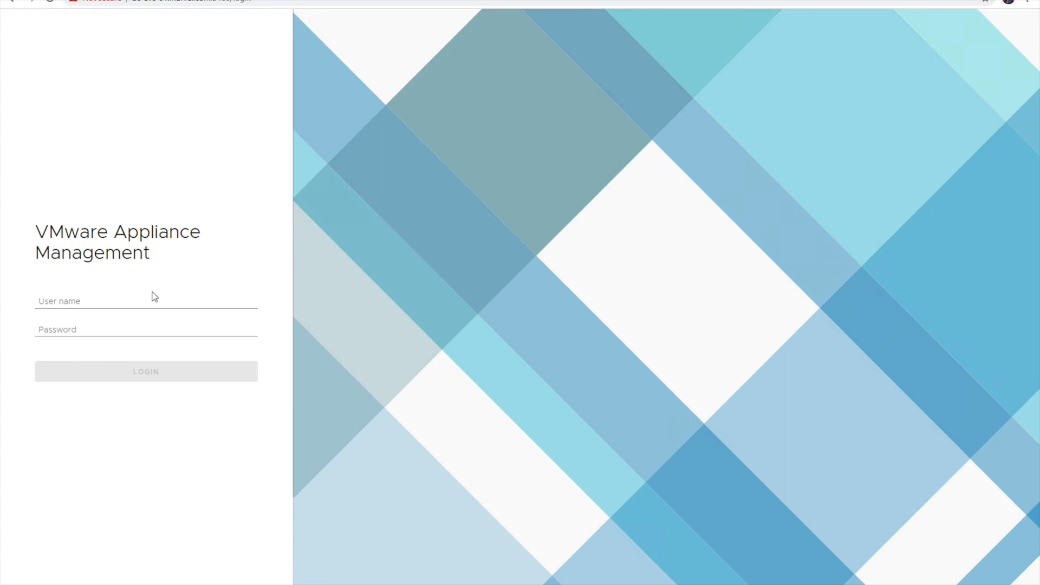
Sign in as root with its password to reach the appliance Summary page
click(144, 300)
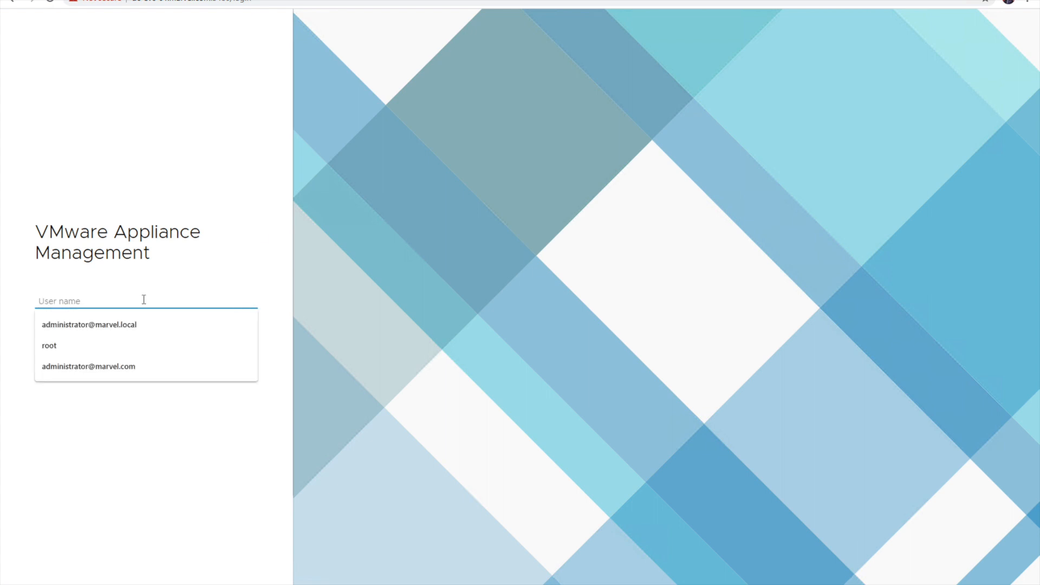
text(root)
key(Tab)
text(***)
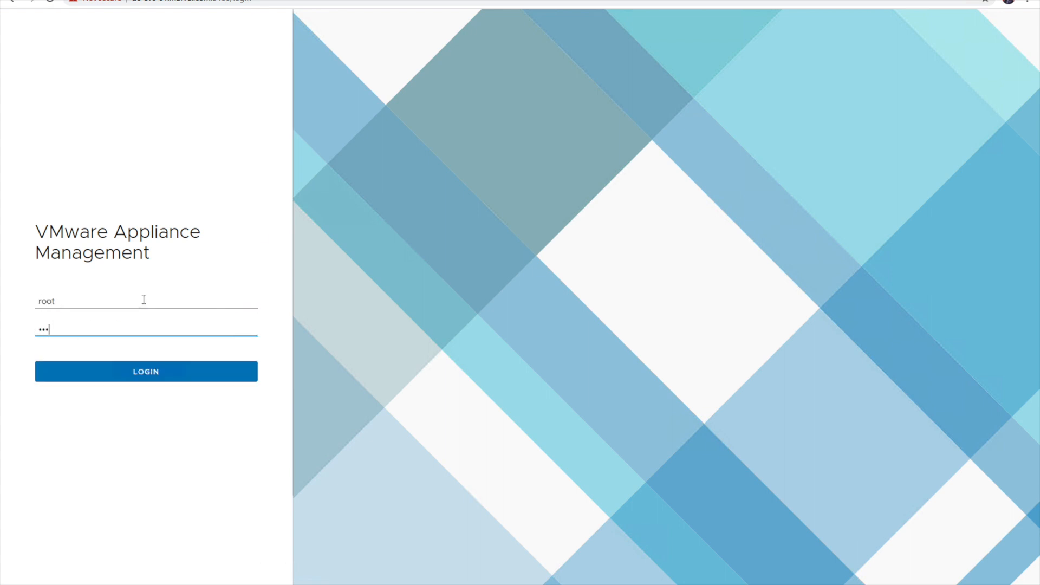
key(Return)
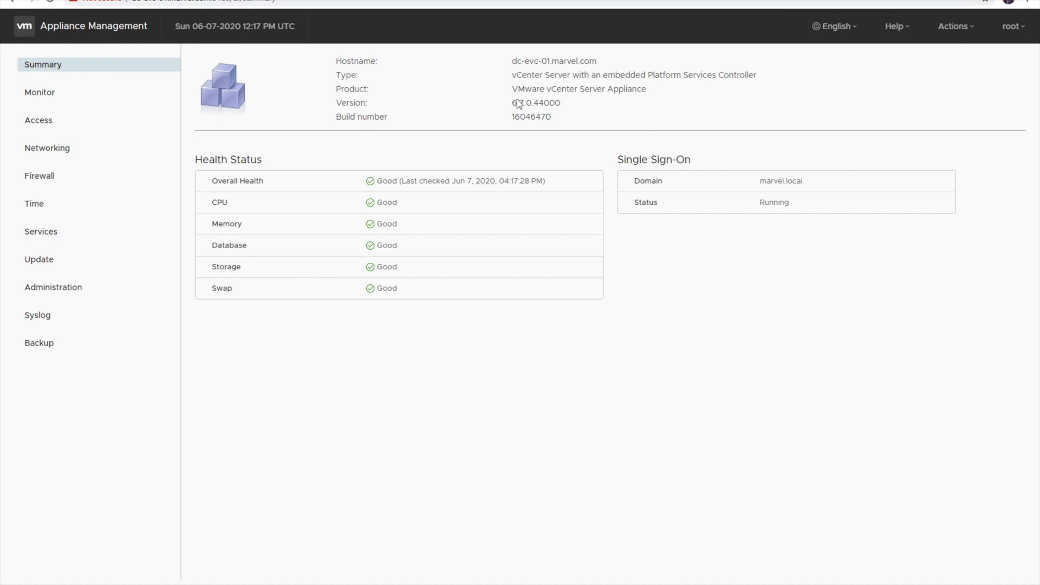
Note version 6.7.0.44000, then view the Backup page with schedule Not configured
drag(512, 104, 587, 107)
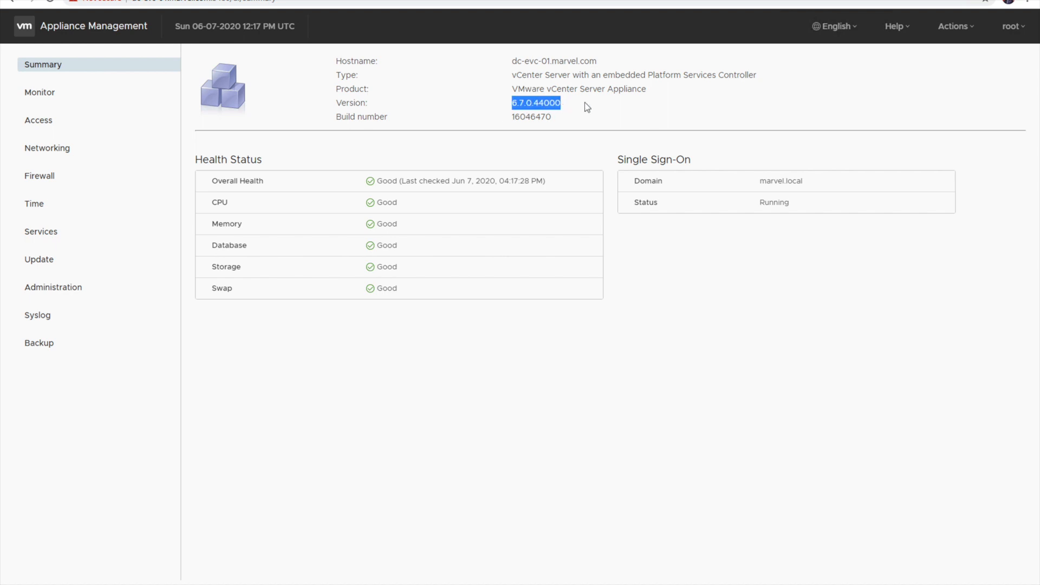
click(586, 107)
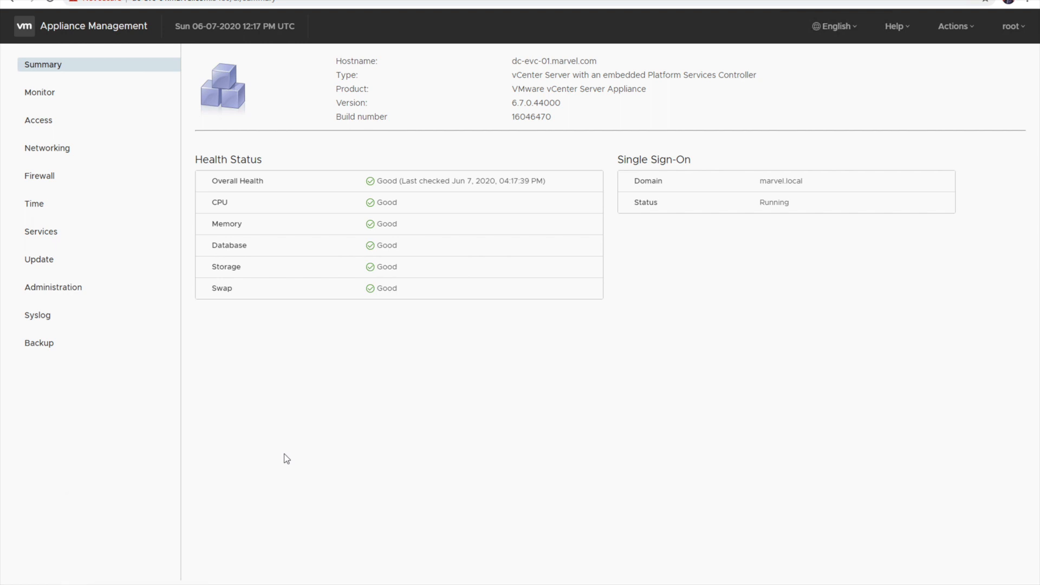
click(55, 344)
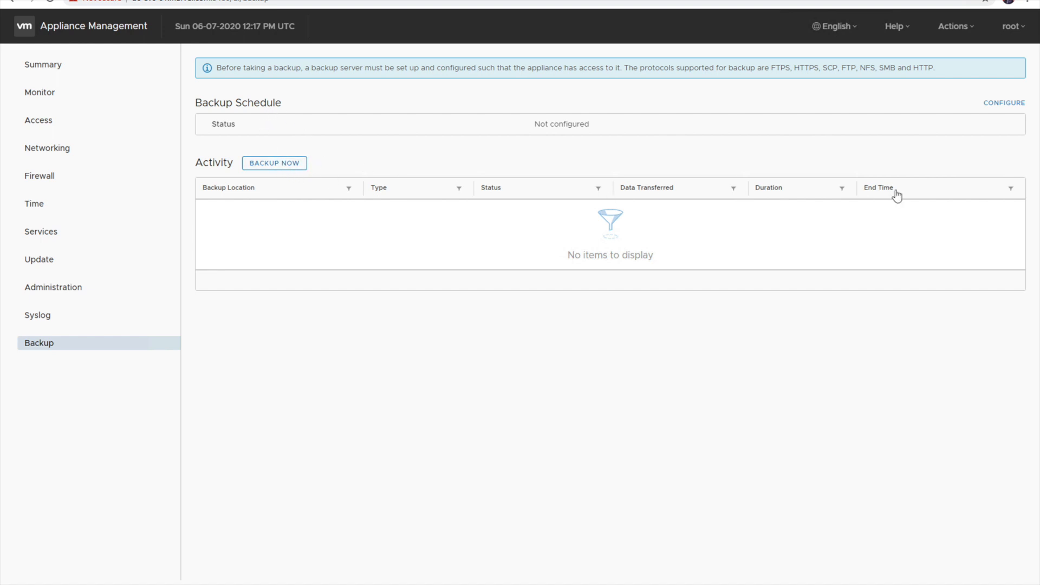
click(1003, 104)
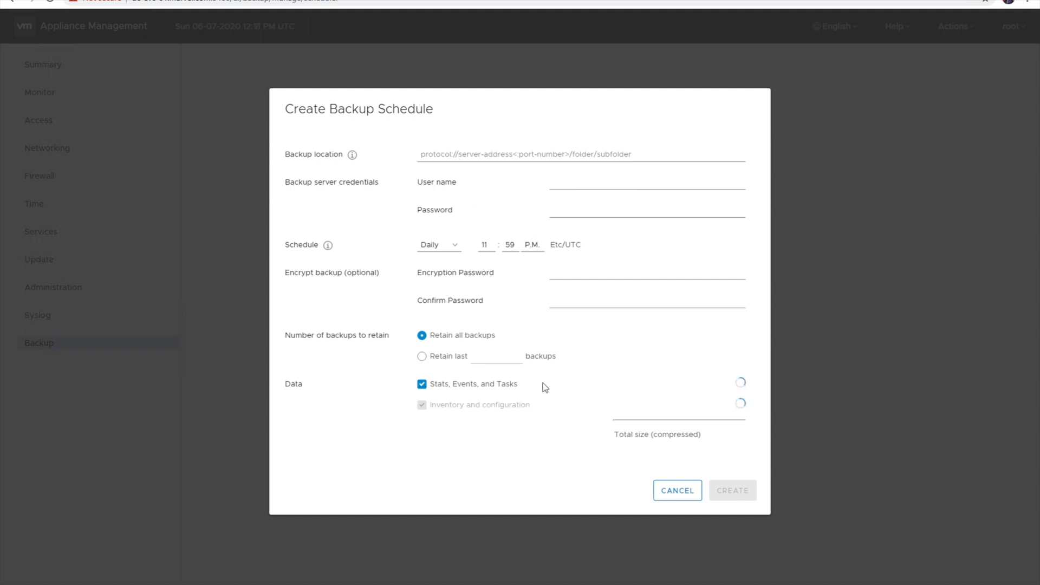
click(690, 493)
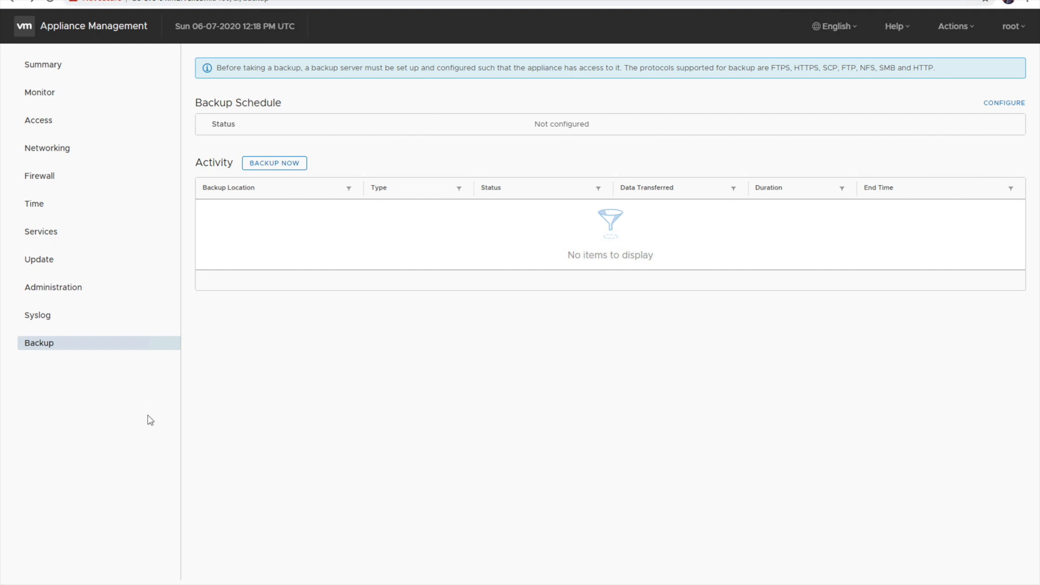
Browse to DVD Drive (F:) > vcsa-ui-installer > win32
click(275, 165)
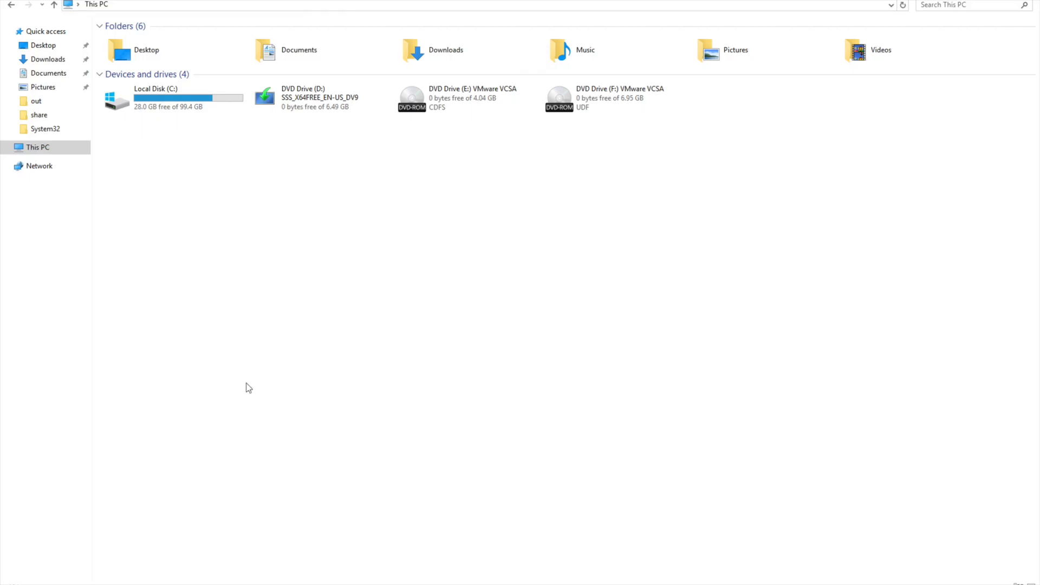
click(588, 105)
double_click(588, 105)
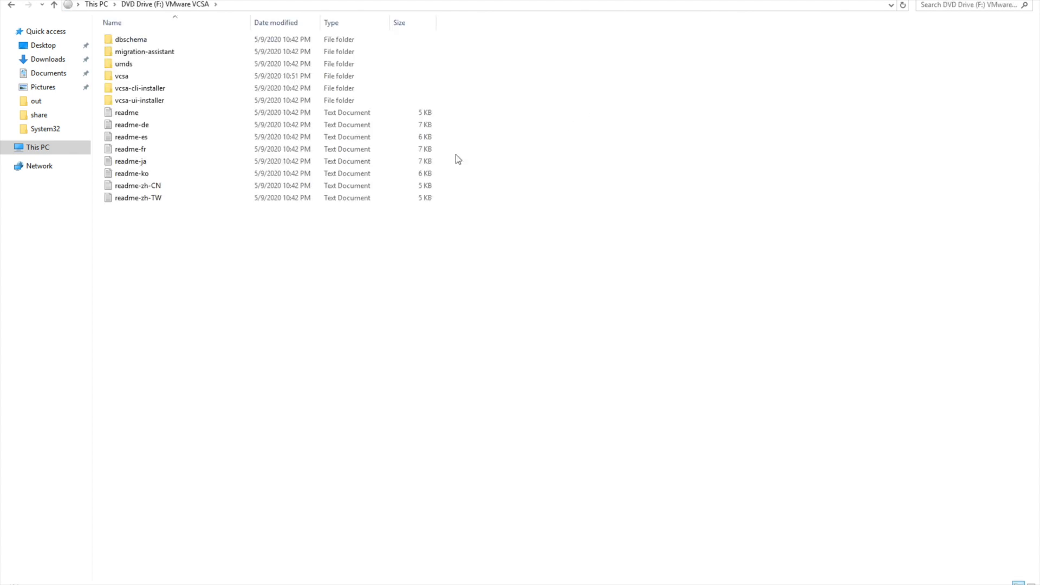
click(194, 99)
double_click(194, 99)
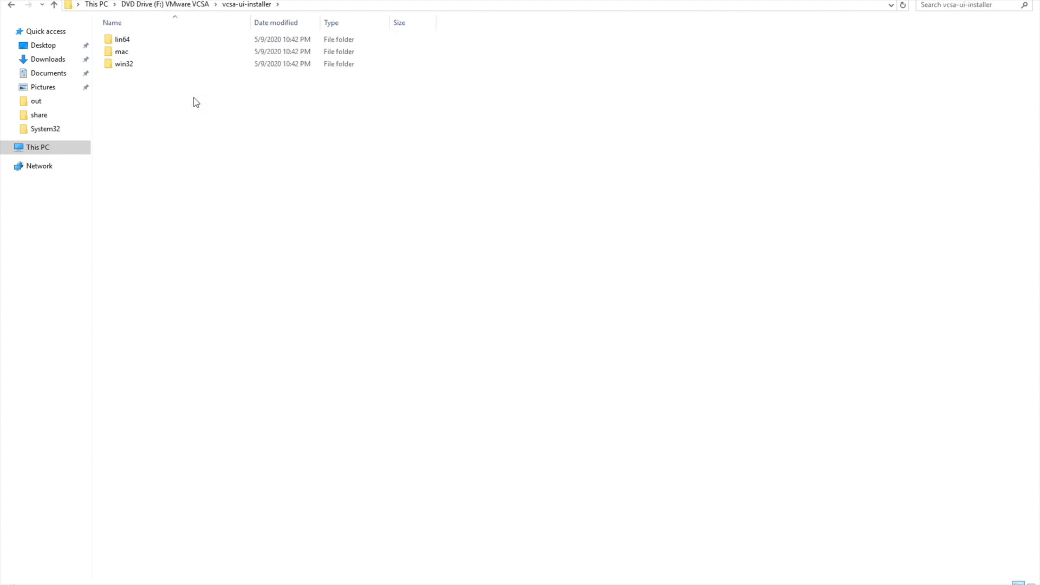
click(153, 66)
double_click(153, 66)
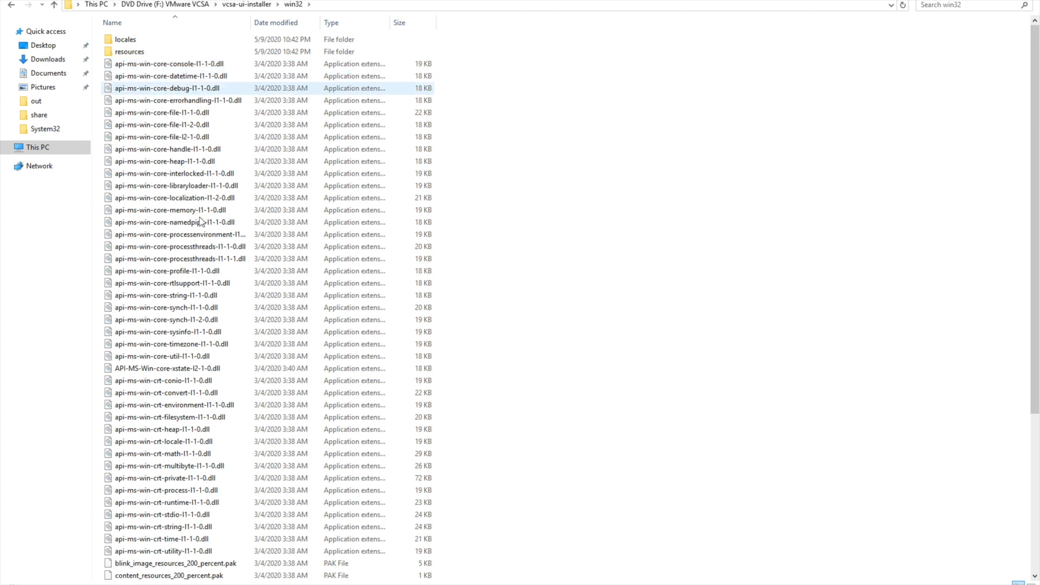
Run the installer application as administrator
scroll(179, 407, down, 6)
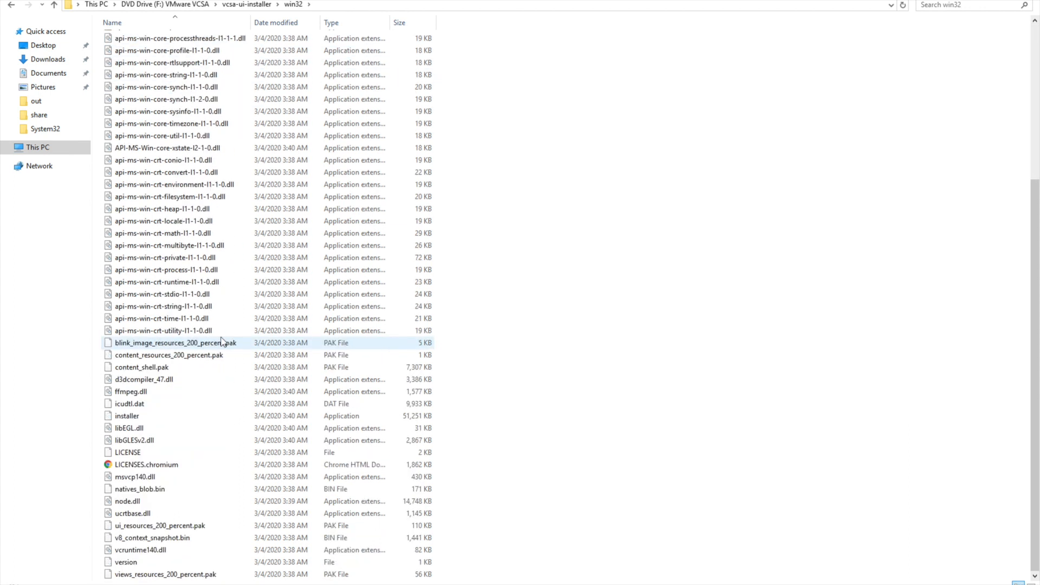
right_click(156, 425)
click(122, 416)
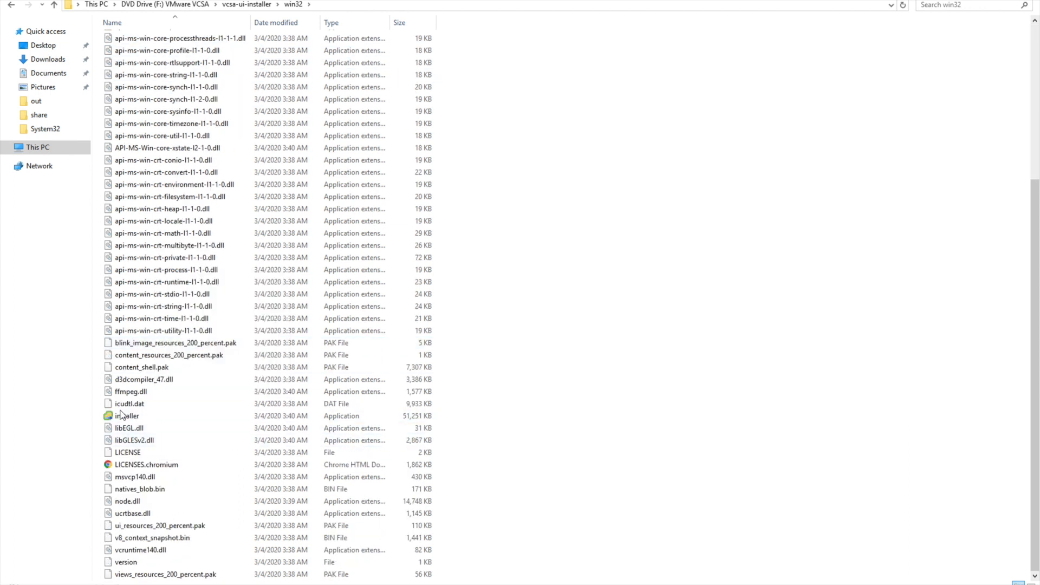
double_click(120, 416)
right_click(122, 417)
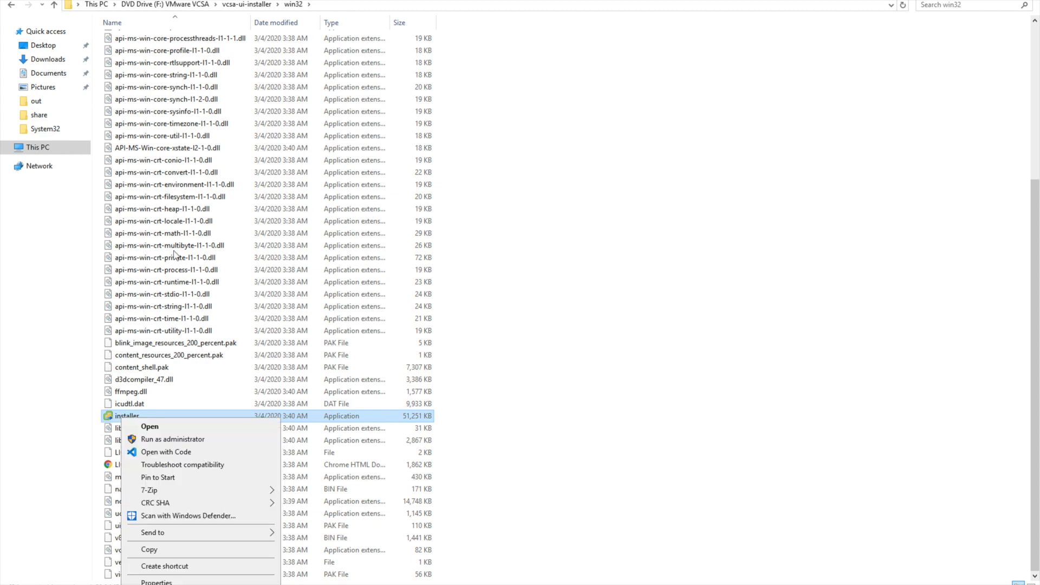
click(178, 439)
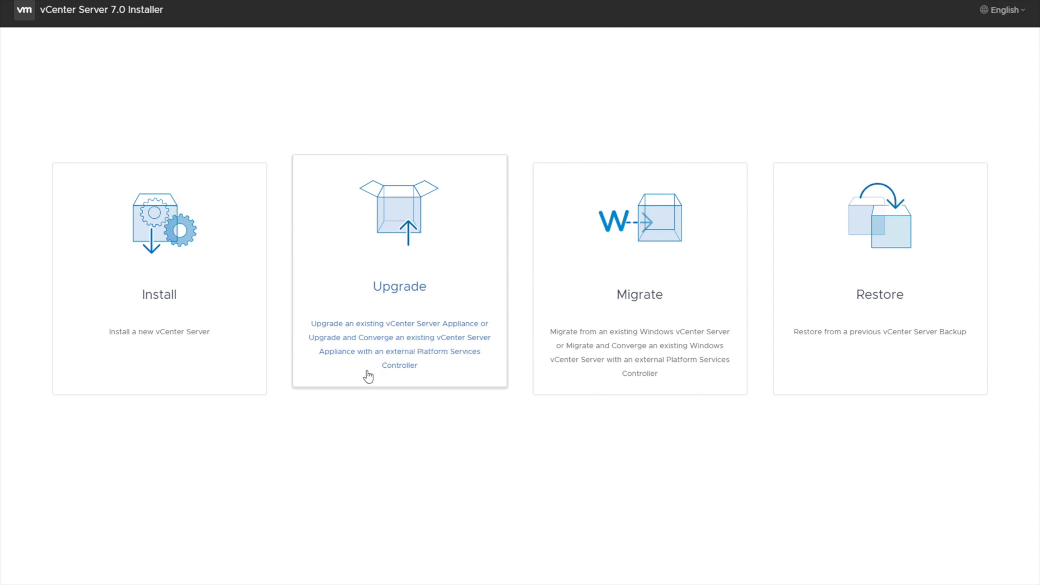
Choose Upgrade, accept the license terms, and advance to the source appliance step
click(434, 278)
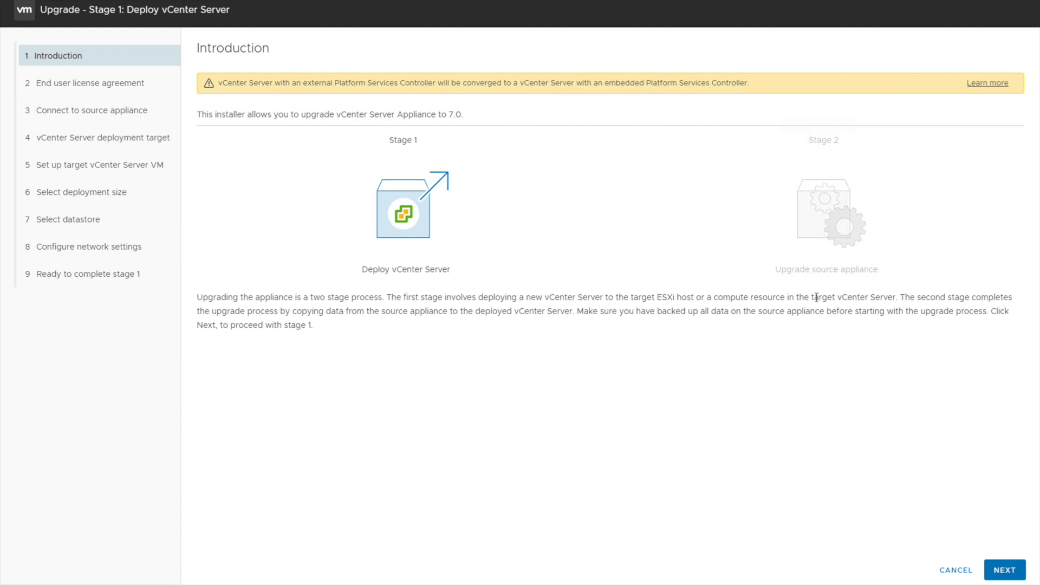
click(1005, 569)
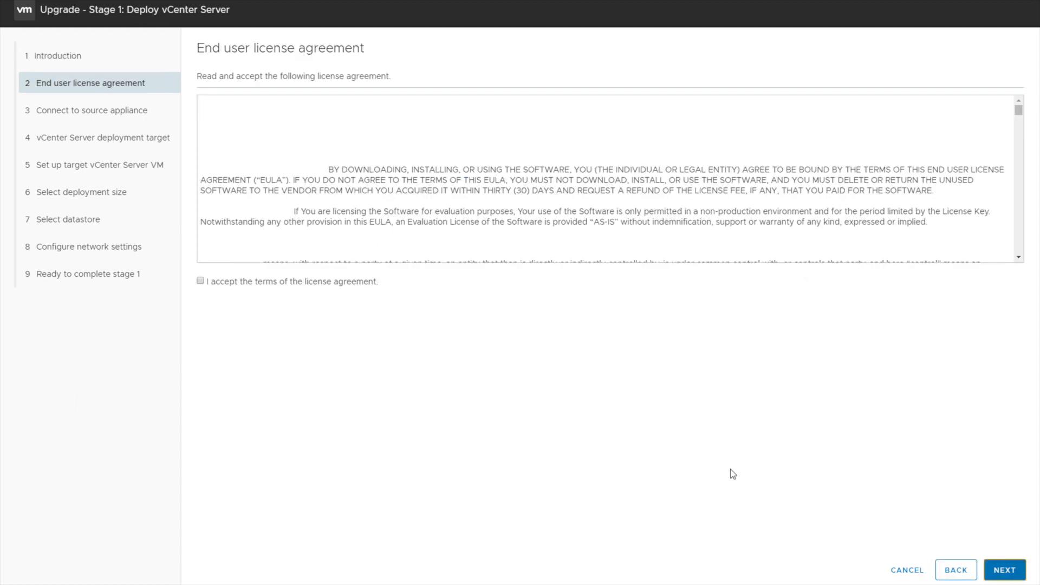
click(200, 281)
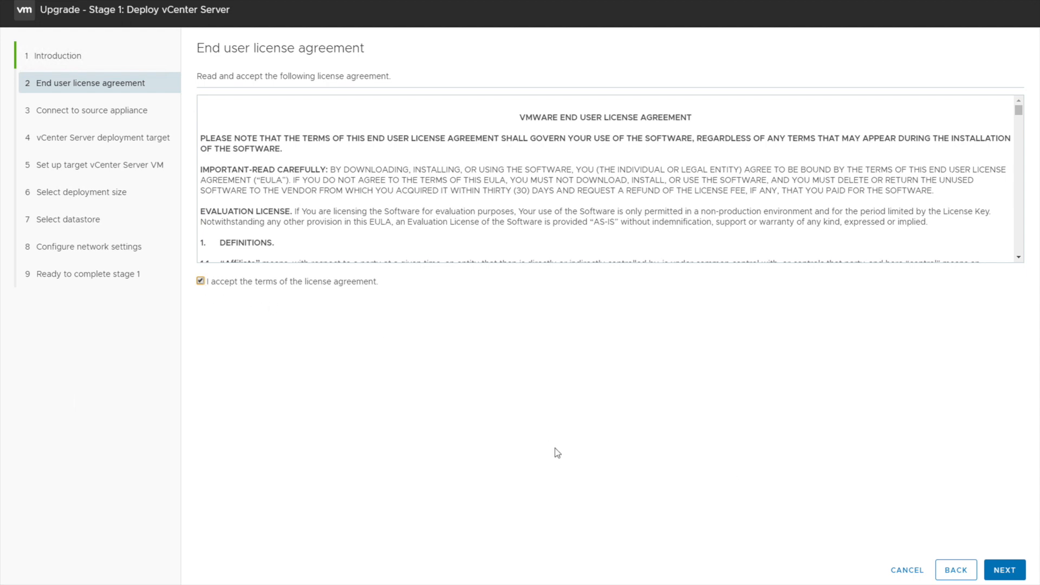
click(1003, 569)
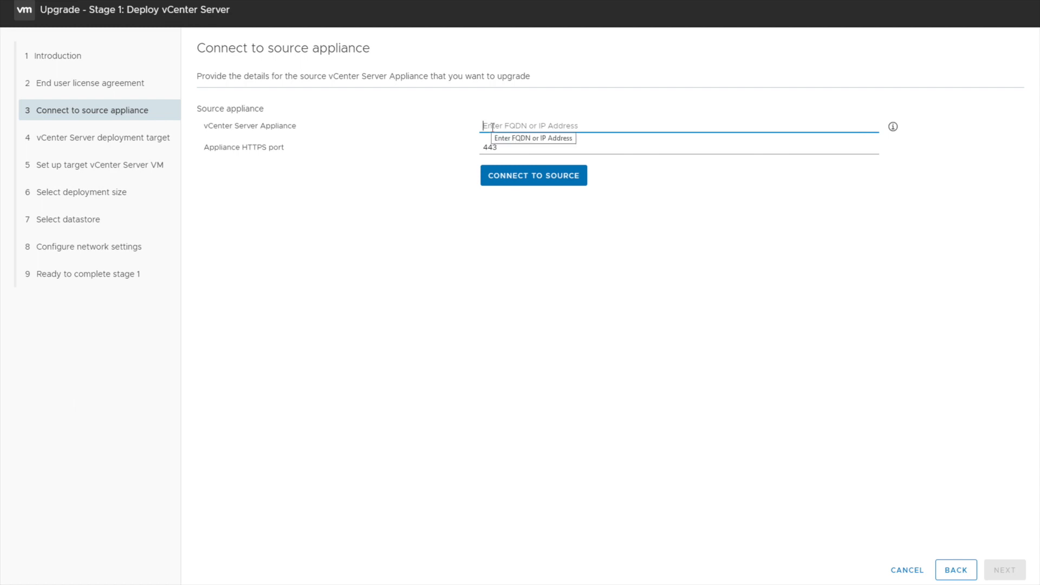
Connect to source appliance 192.168.0.153, dc-evc-01's IP from DNS Manager, on port 443
text(1)
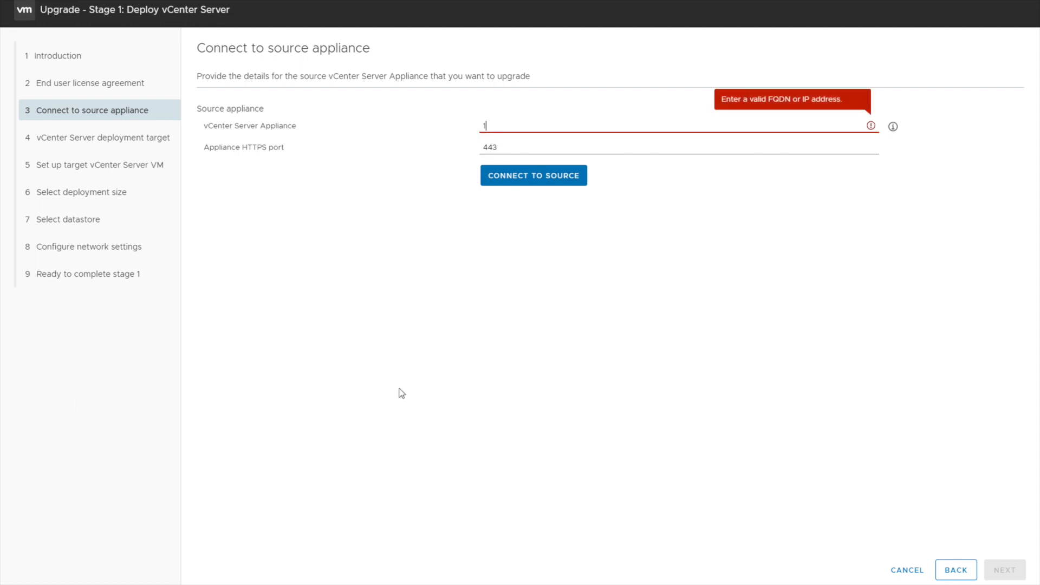
key(alt+Tab)
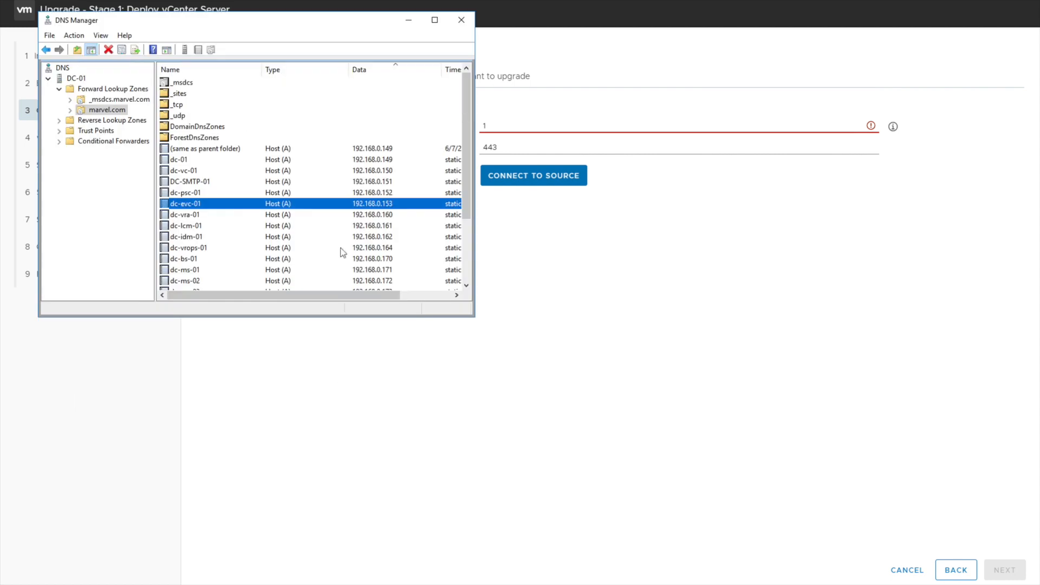
double_click(248, 210)
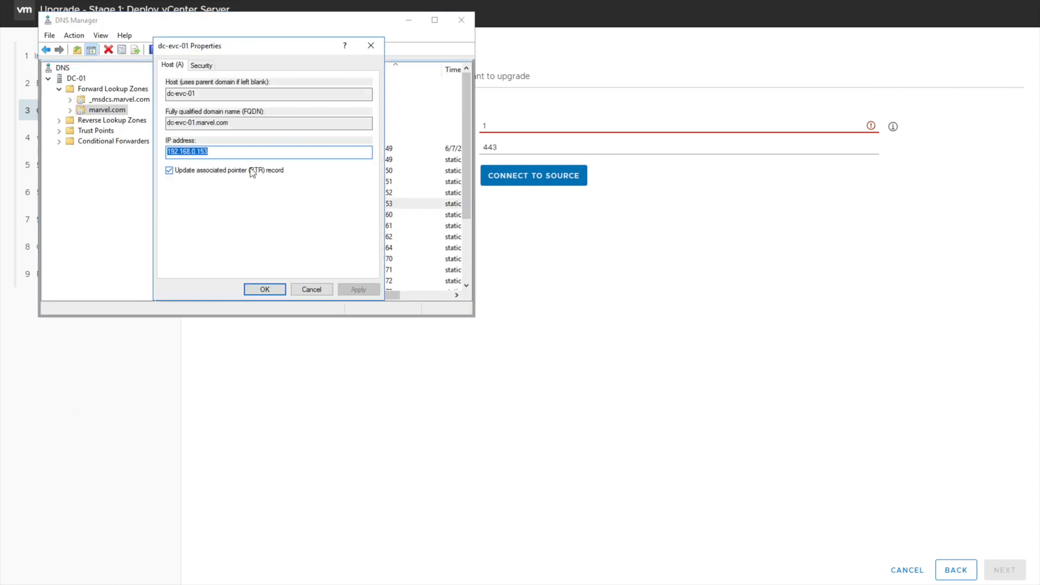
click(550, 222)
key(ctrl+v)
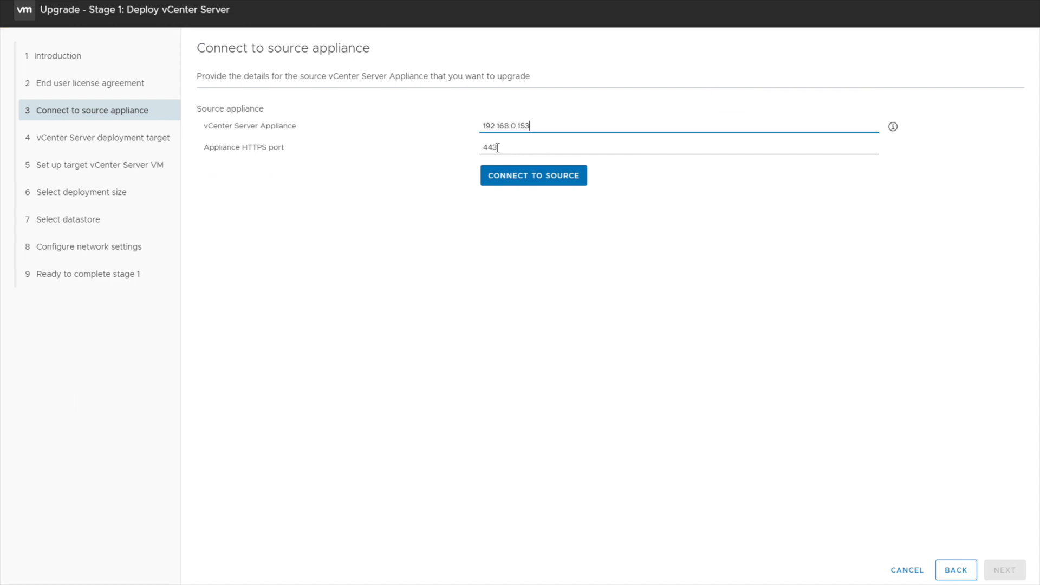
click(536, 177)
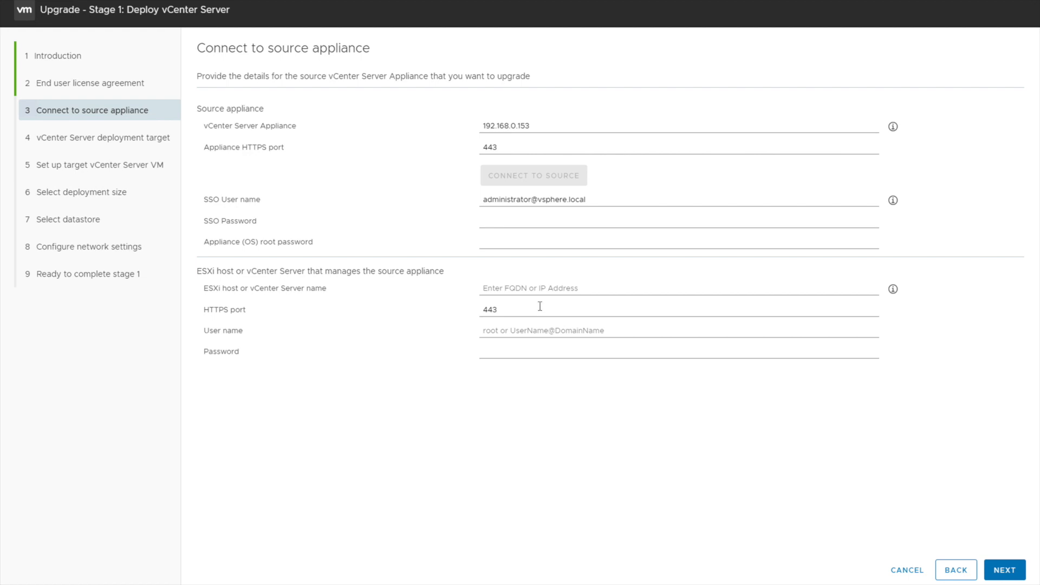
Enter the SSO password and the source appliance's root password
click(502, 224)
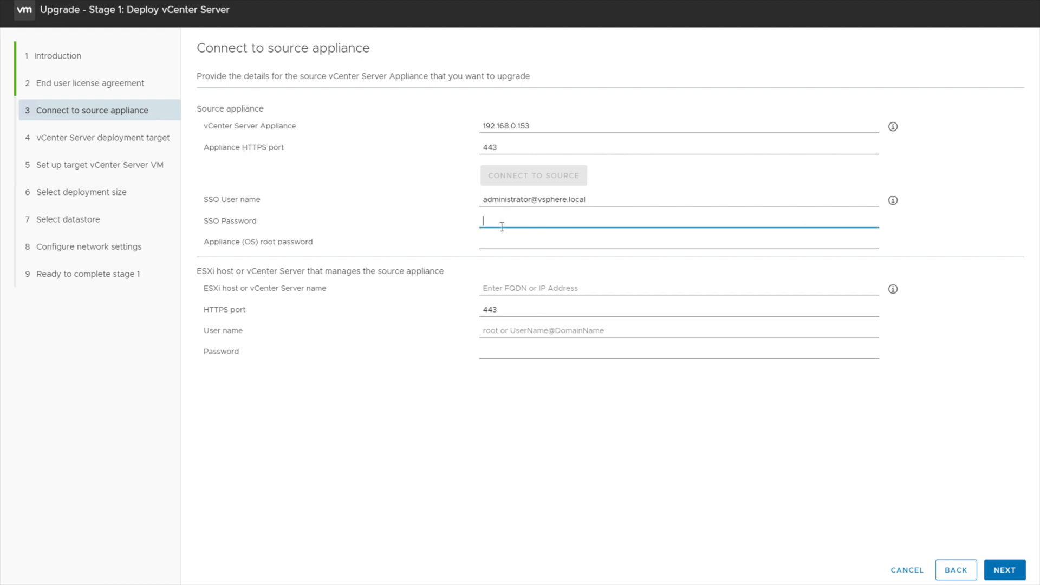
text(VMware1!)
key(Tab)
text(VMware1)
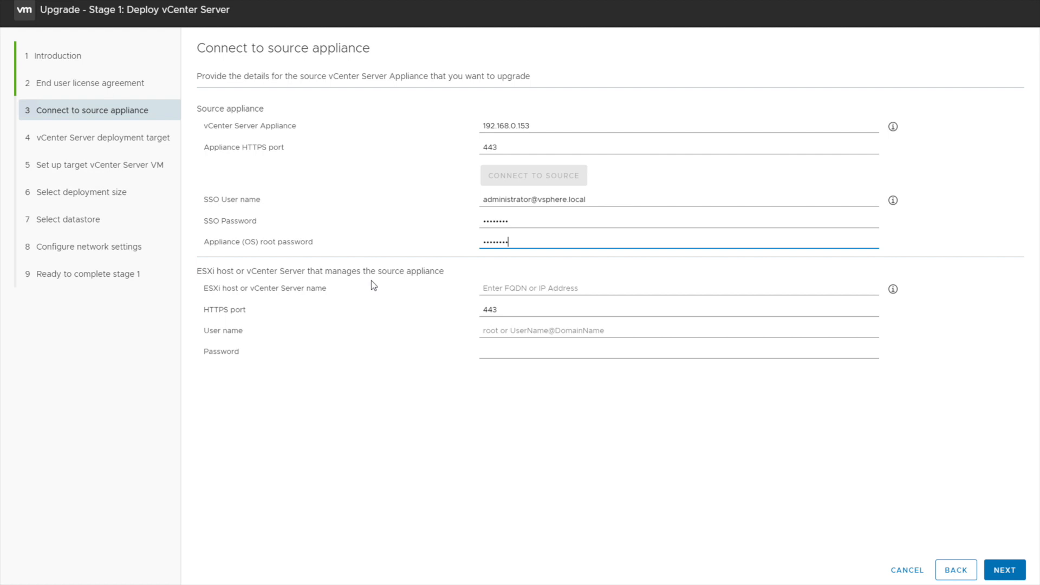
Set managing ESXi host 192.168.0.144 with user root and its password, then submit
click(504, 292)
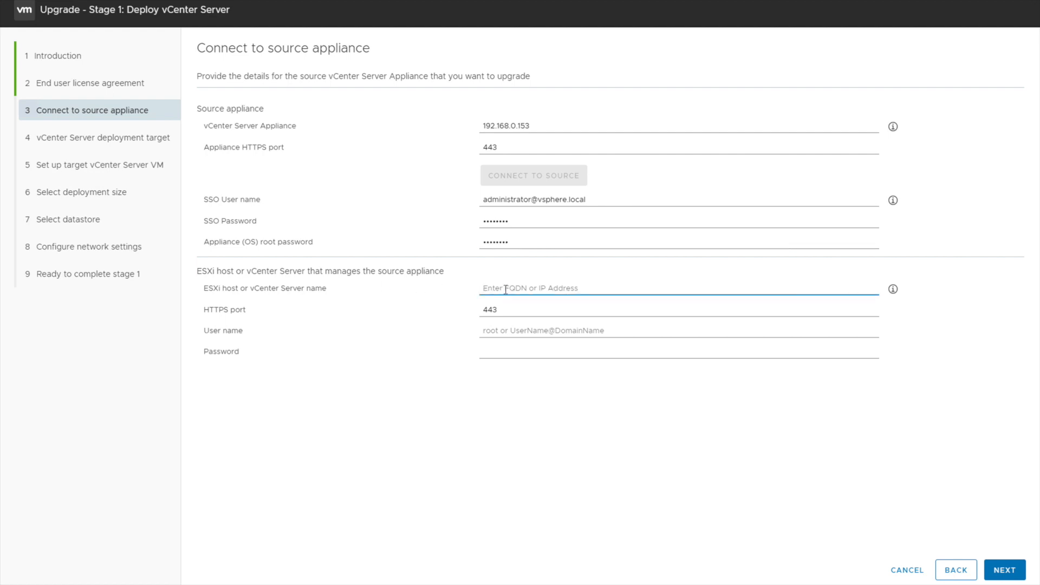
drag(544, 133, 434, 113)
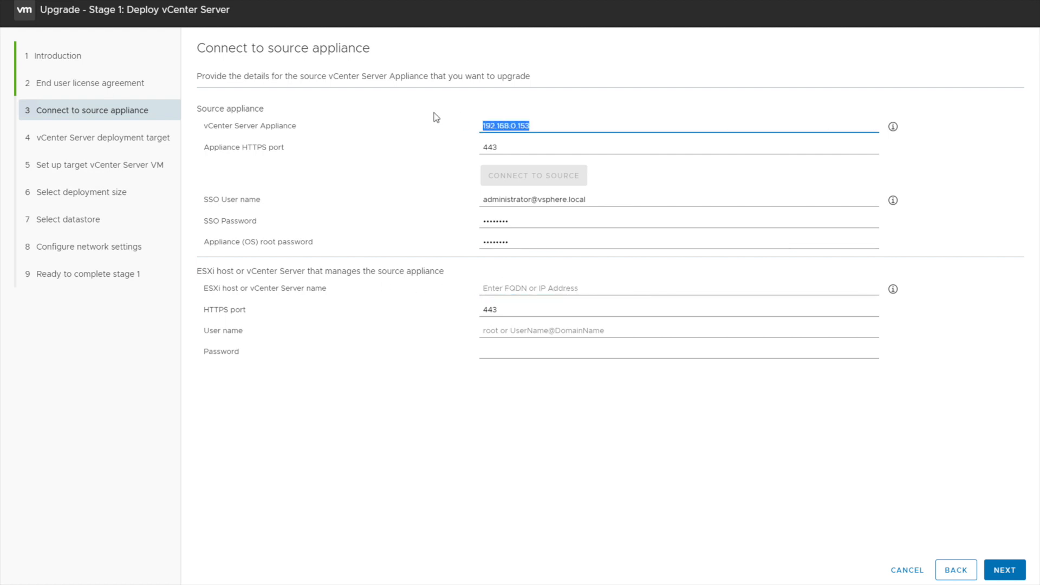
click(521, 291)
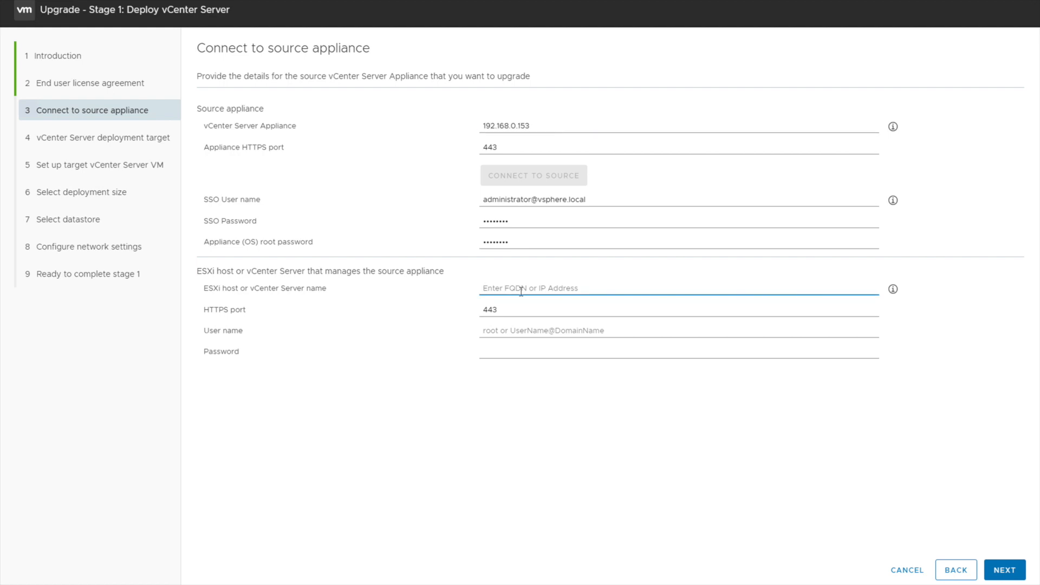
text(192)
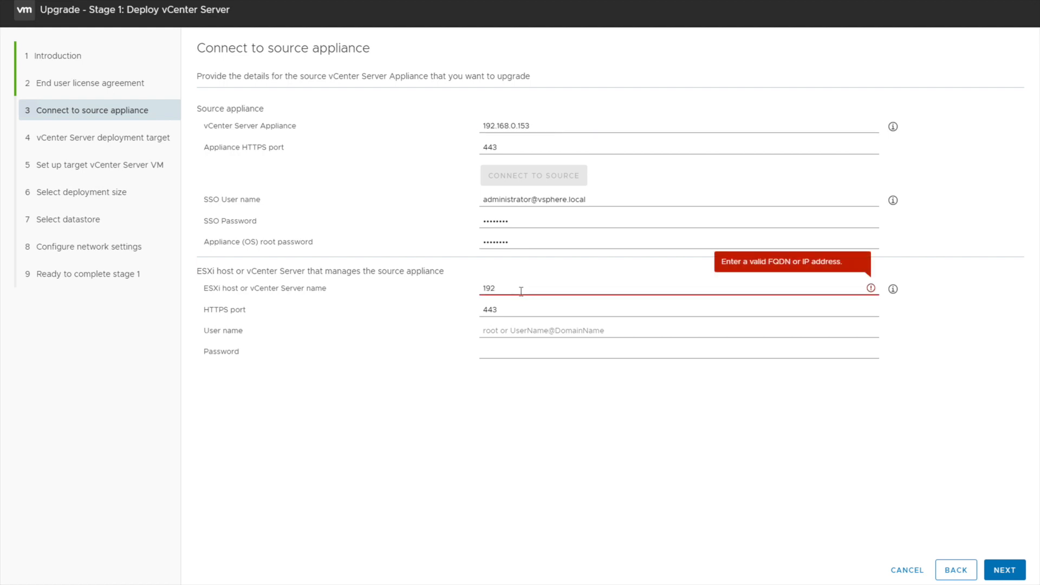
text(.168)
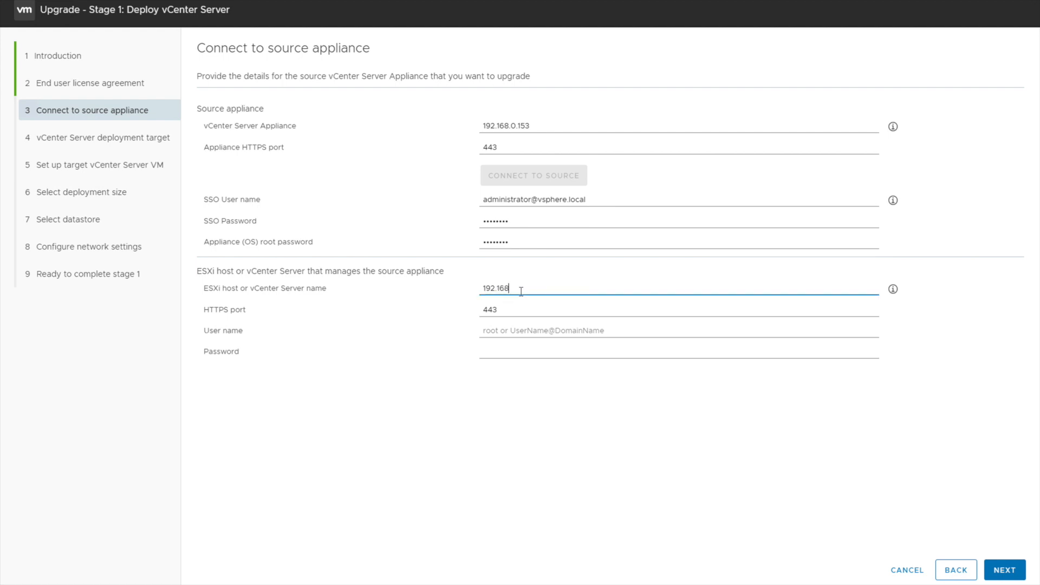
text(.0.144)
key(Tab)
key(Tab)
text(root)
key(Tab)
text(••••••••)
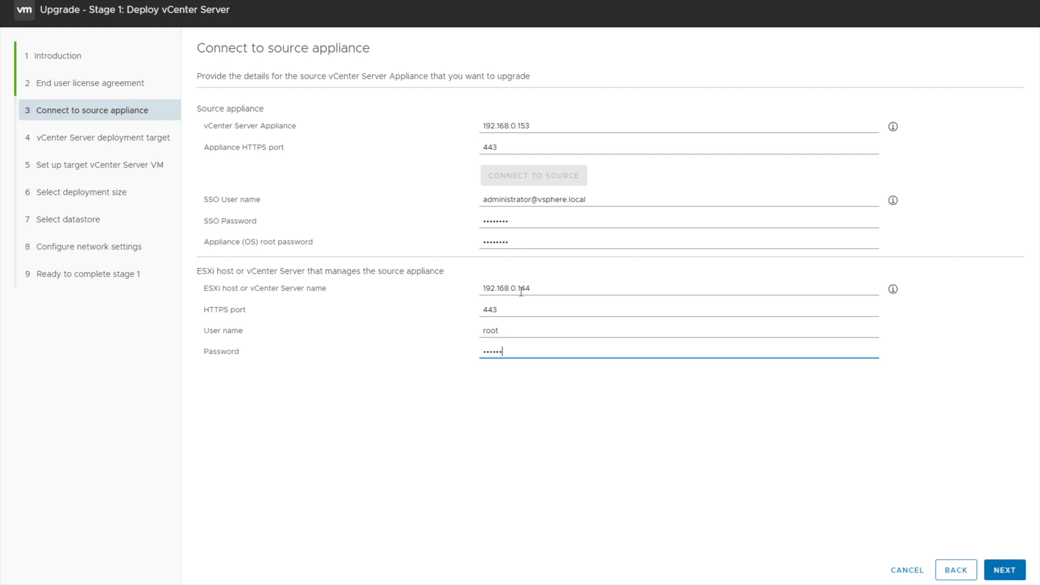
click(1005, 573)
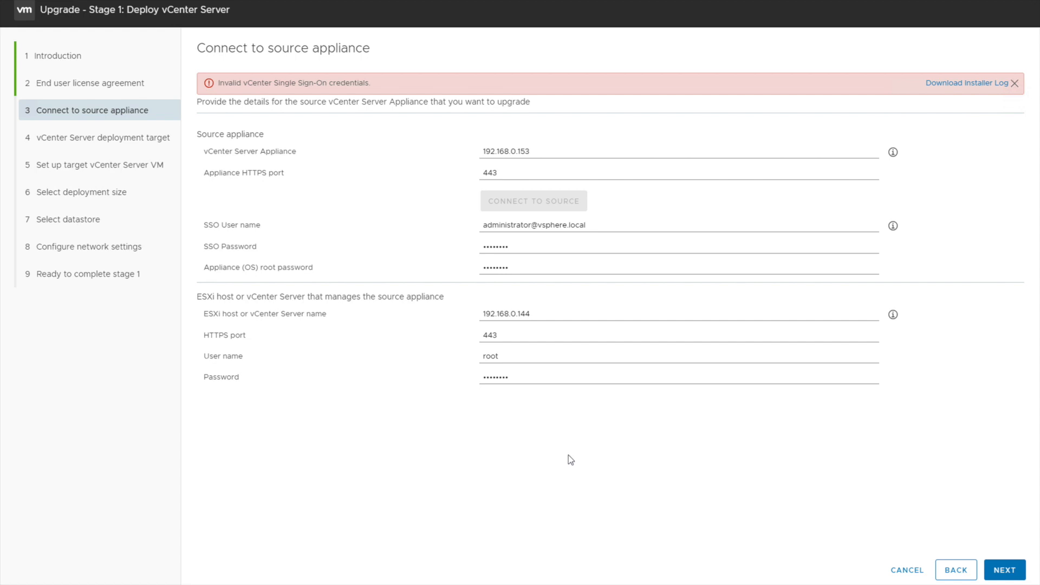
Change the SSO user name's domain to 'marvel', resubmit, and accept the source certificate
double_click(553, 224)
text(marvel)
click(611, 420)
click(1001, 575)
click(657, 412)
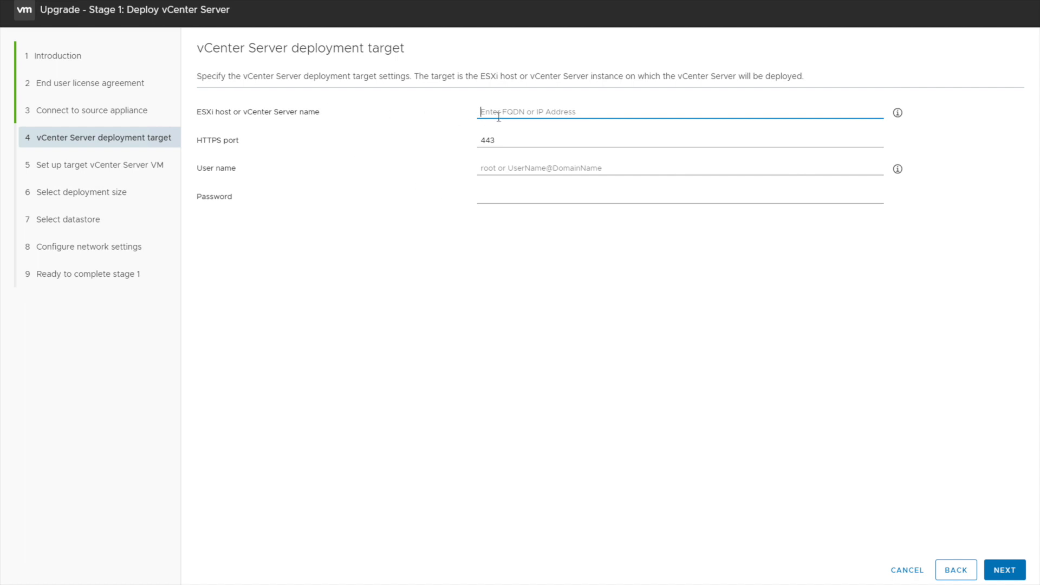
Enter target ESXi host 192.168.0.144 with user root, submit, and accept its certificate
text(192.168)
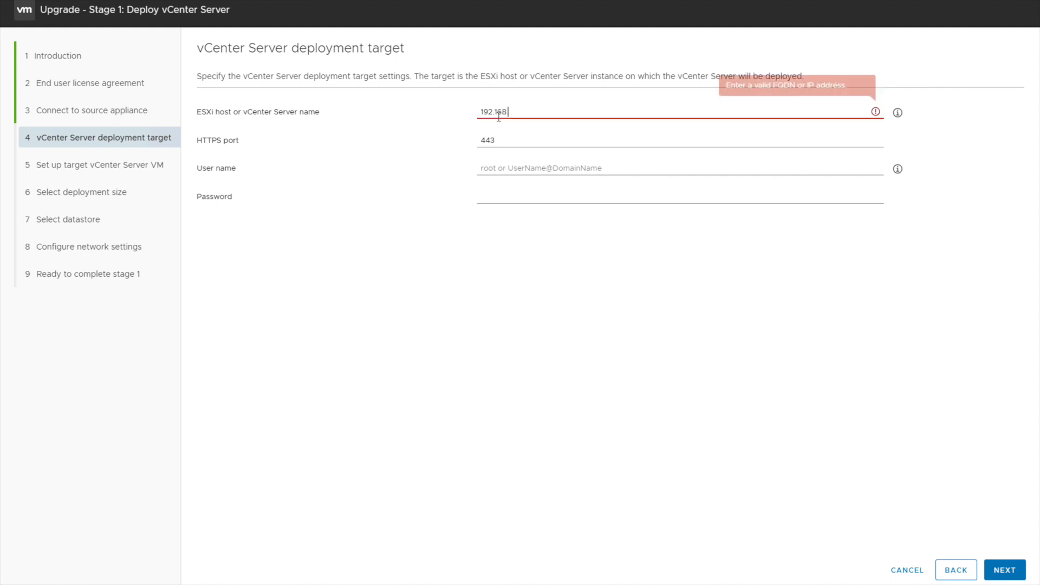
text(.0.144)
key(Tab)
key(Tab)
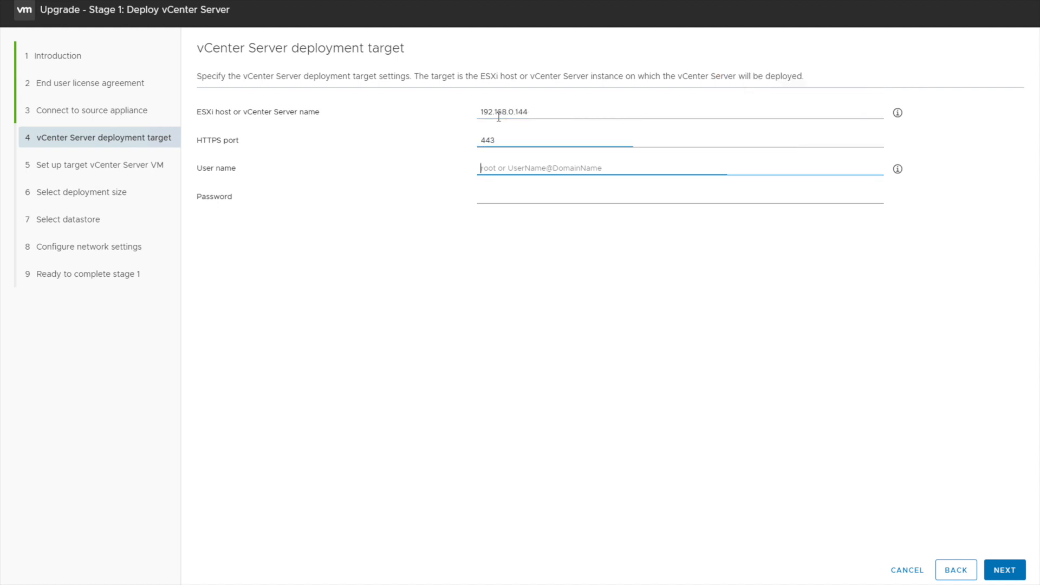
text(root)
key(Tab)
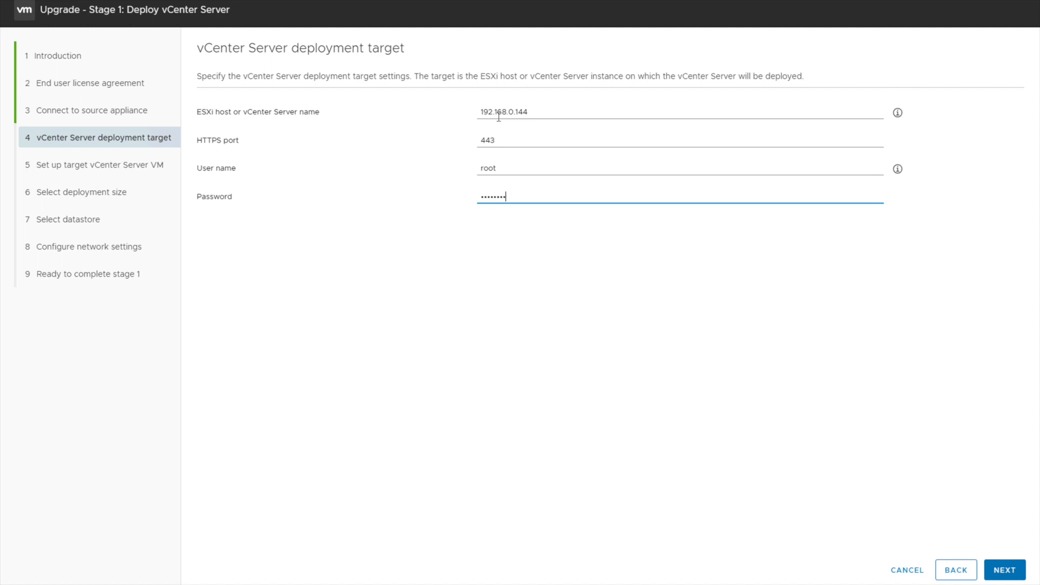
click(1003, 568)
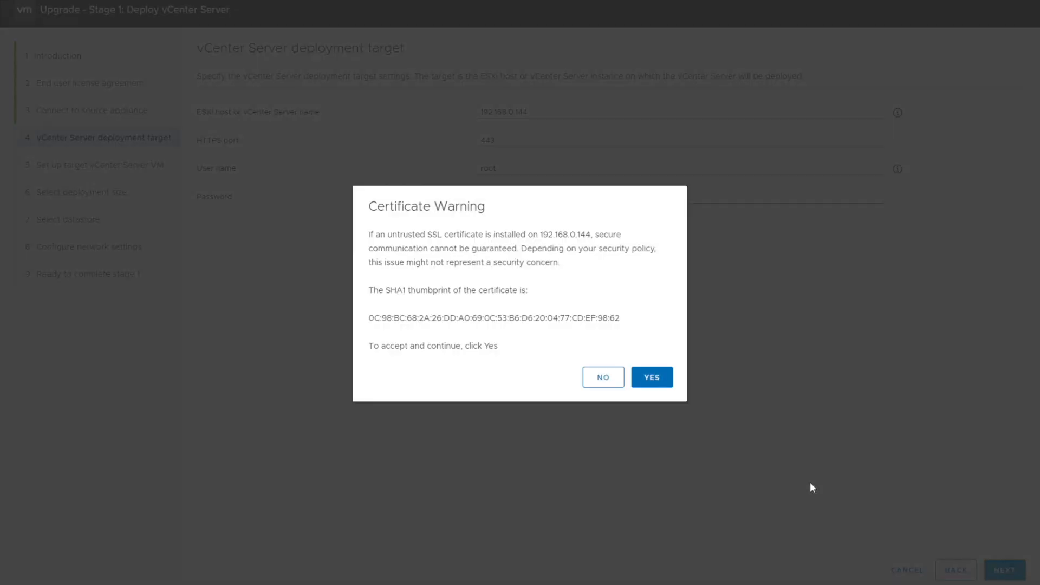
click(650, 381)
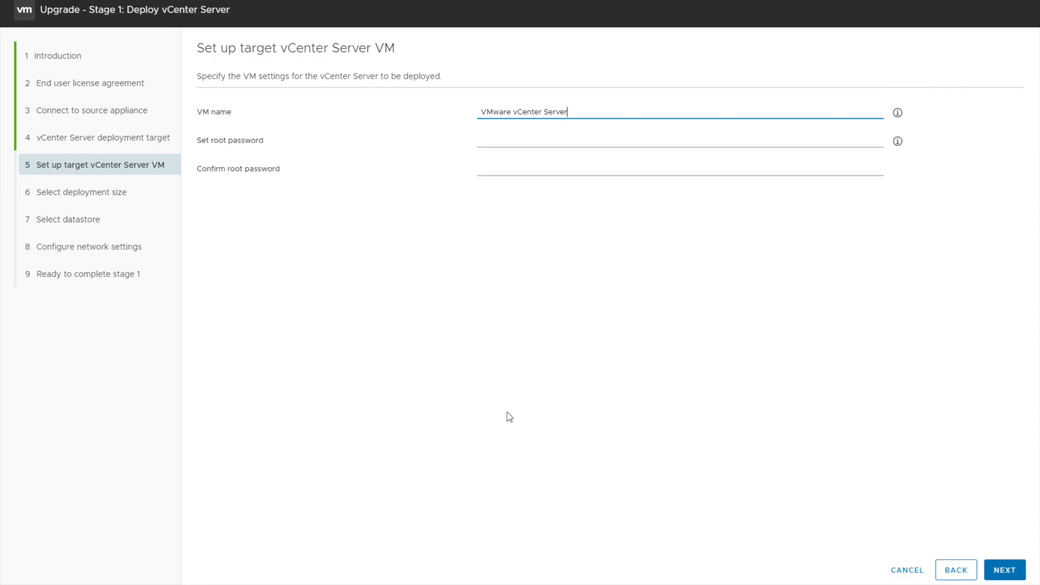
Set and confirm the new appliance's root password
click(511, 147)
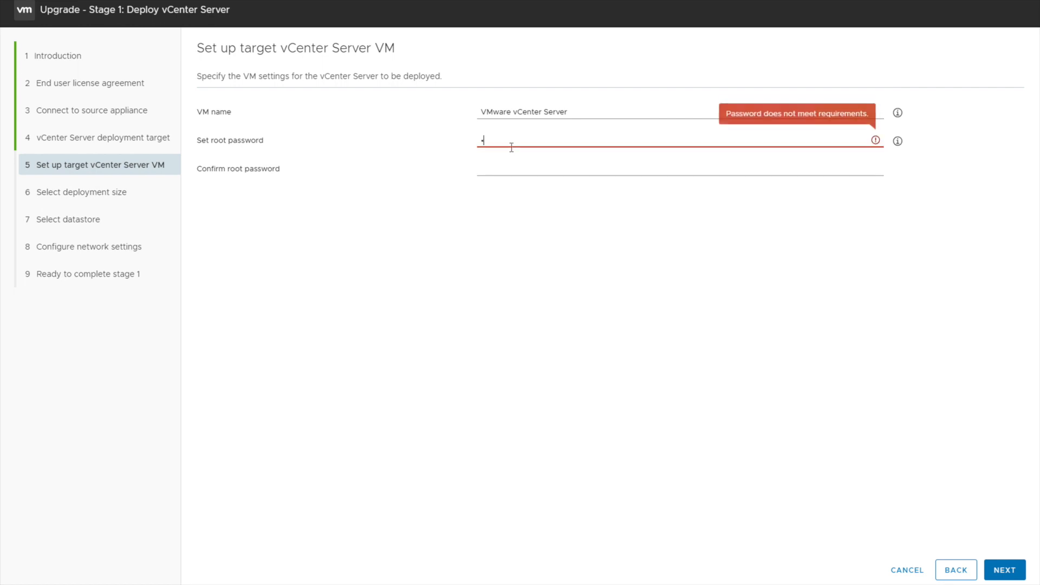
text(••••••••)
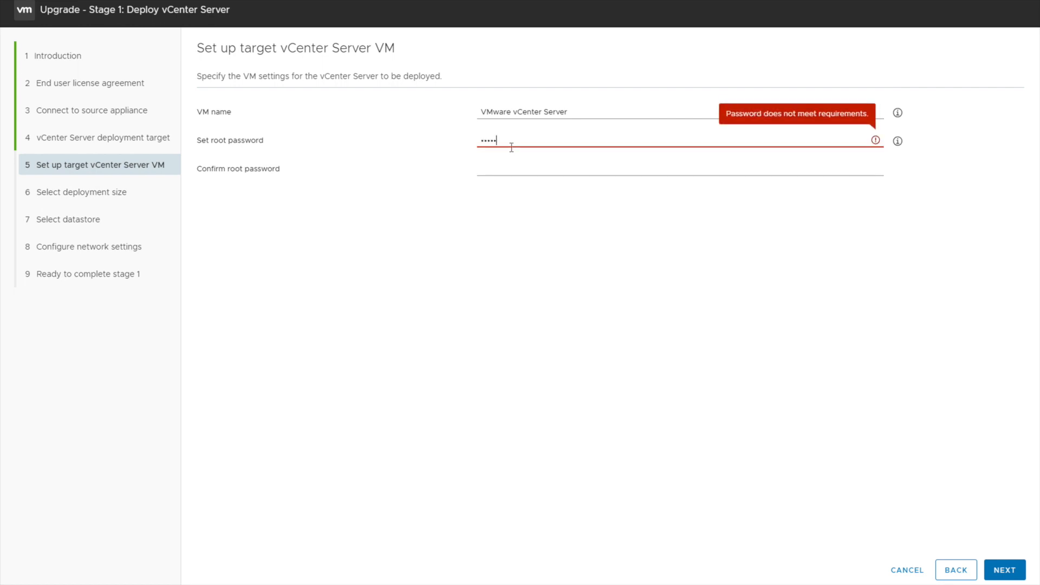
key(Tab)
text(••••••••)
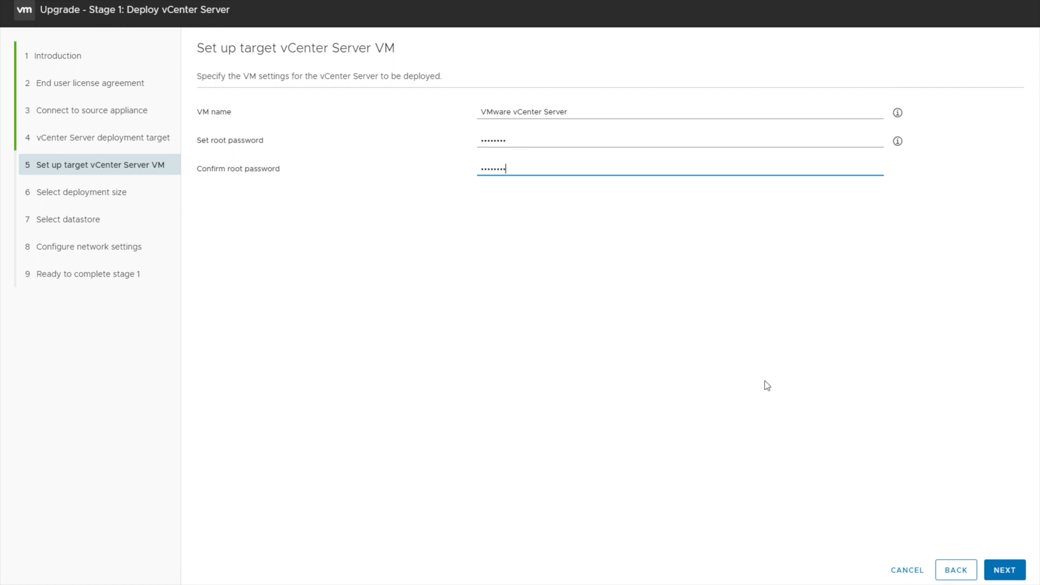
click(1004, 570)
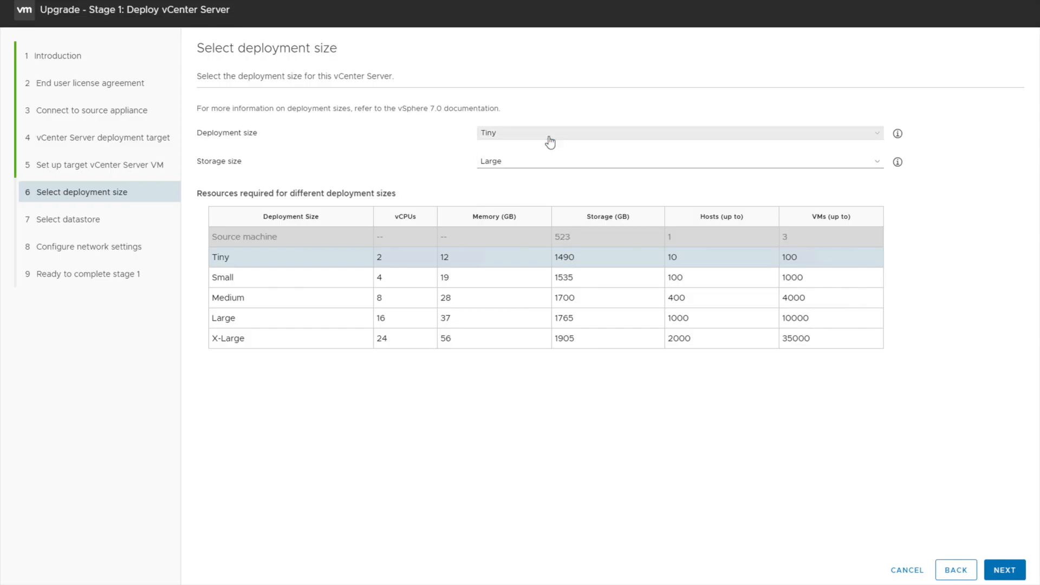
Choose Medium deployment size and enable Thin Disk Mode on datastore HDD300
click(548, 134)
click(534, 166)
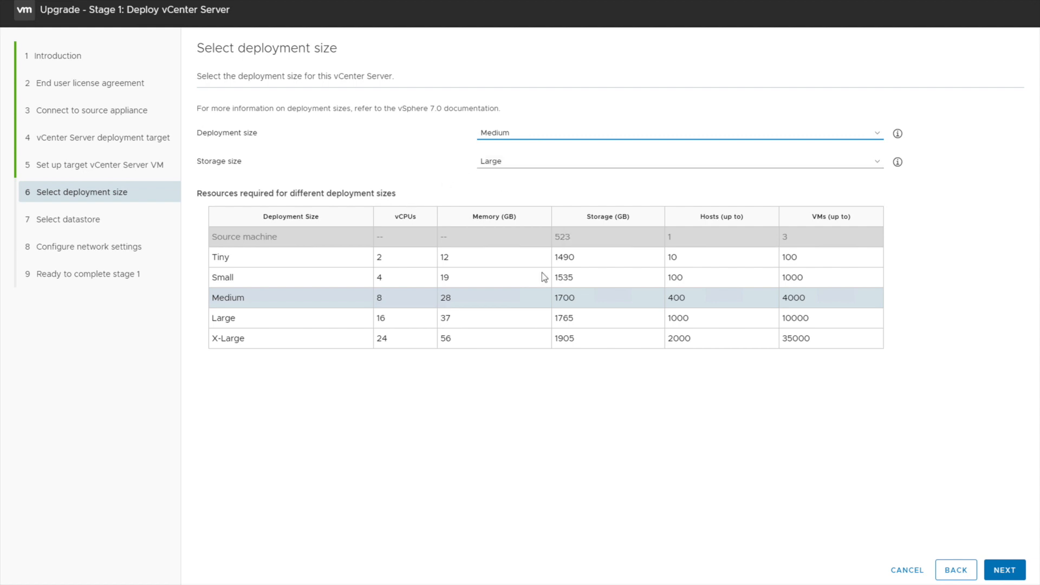
click(997, 571)
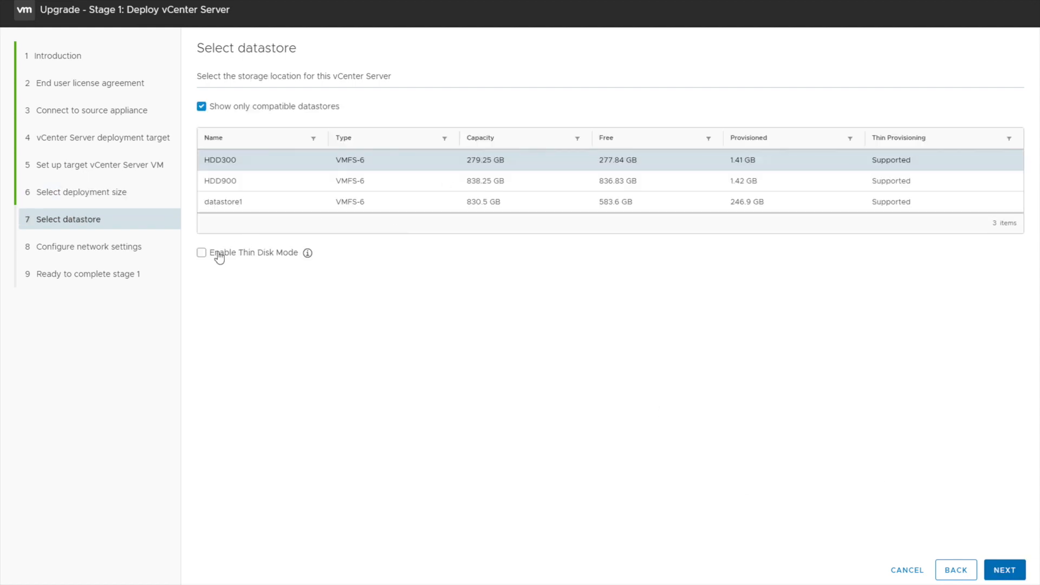
click(202, 253)
click(1002, 571)
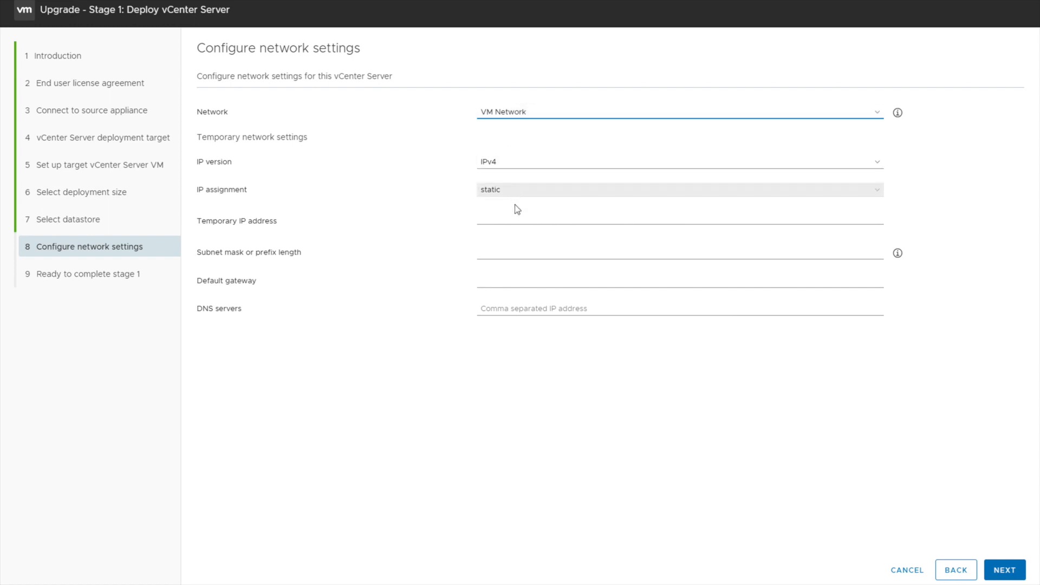
Enter the temporary IP, checking DNS records and pinging 192.168.0.156 to confirm it's free
click(514, 221)
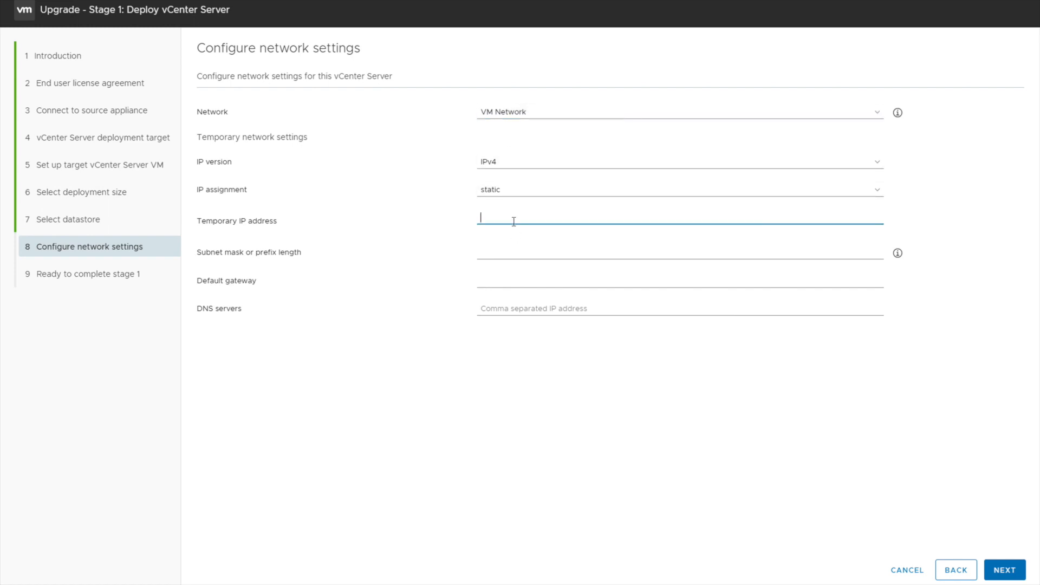
text(192.168.0.1)
key(alt+Tab)
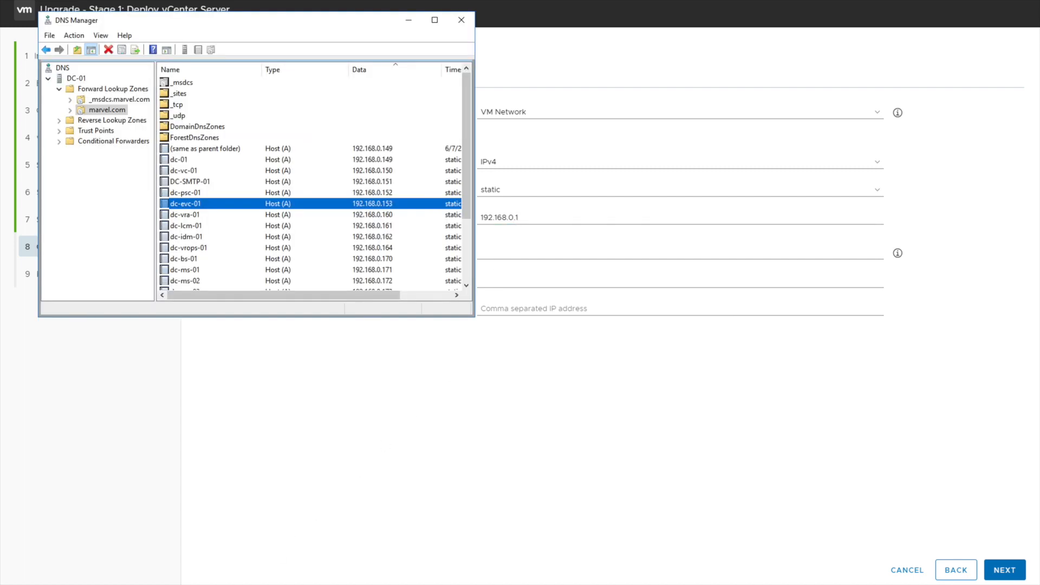
click(542, 217)
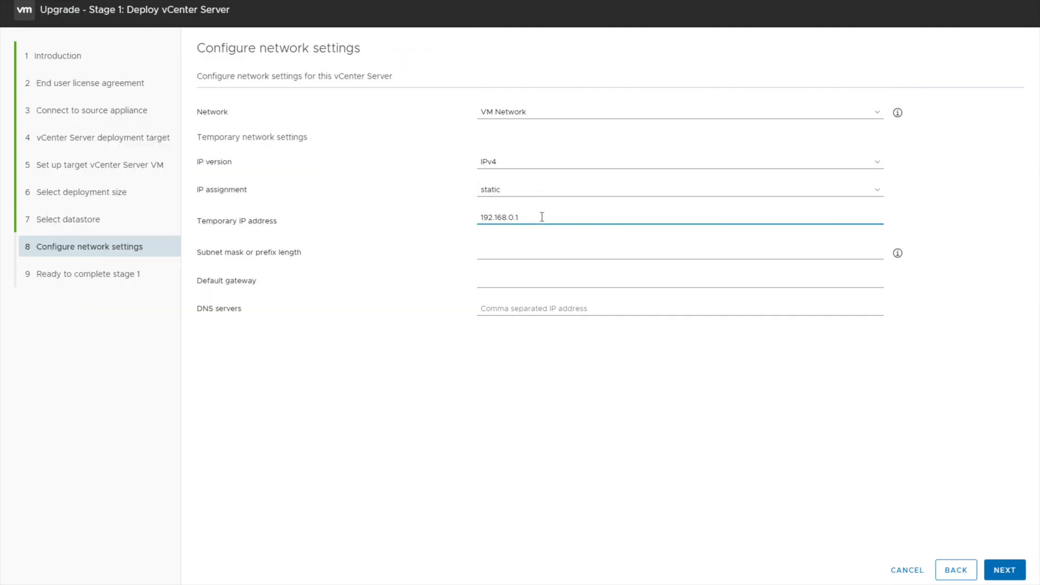
key(alt+Tab)
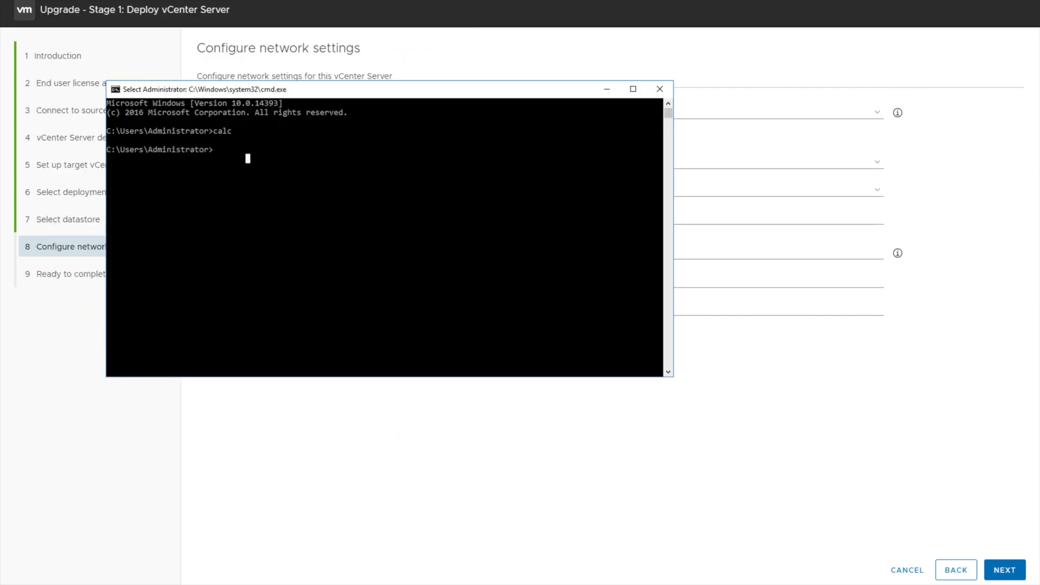
text(ping )
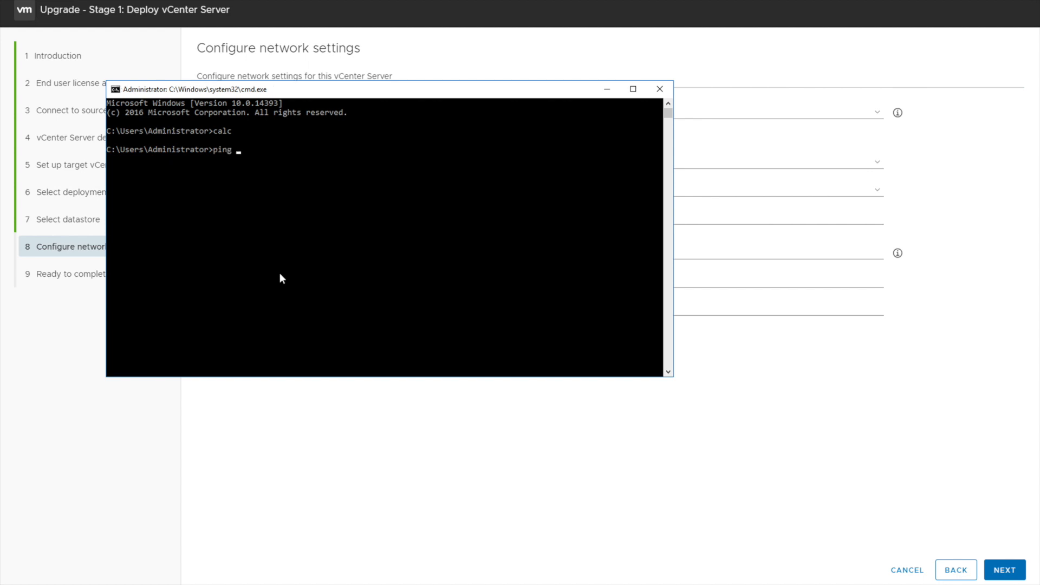
text(192.168.0.156)
key(Return)
click(443, 432)
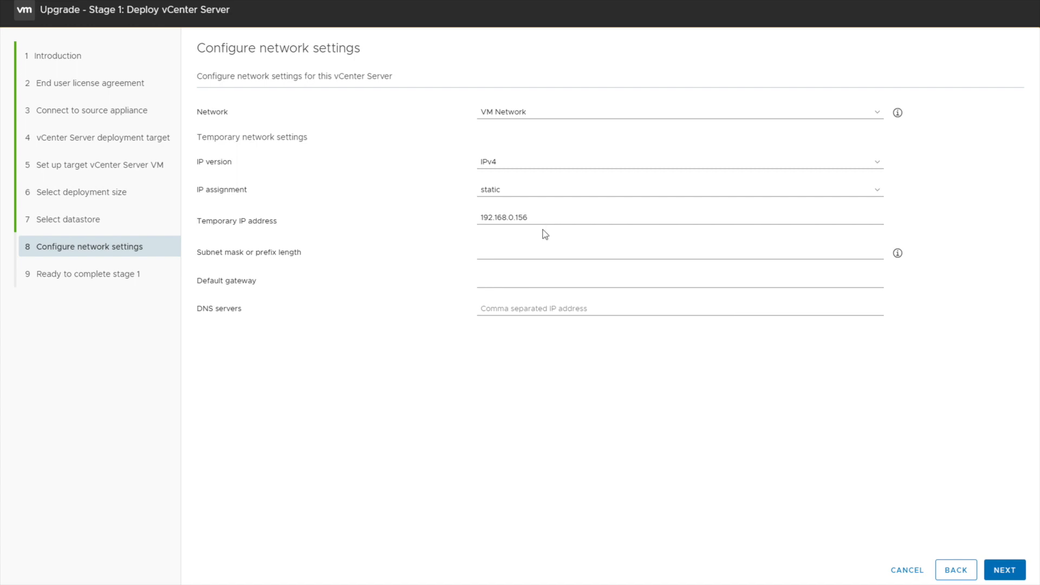
Fill subnet mask 255.255.255.0, gateway 192.168.0.1 and DNS server 192.168.0.149
click(511, 255)
text(255.255.255.0)
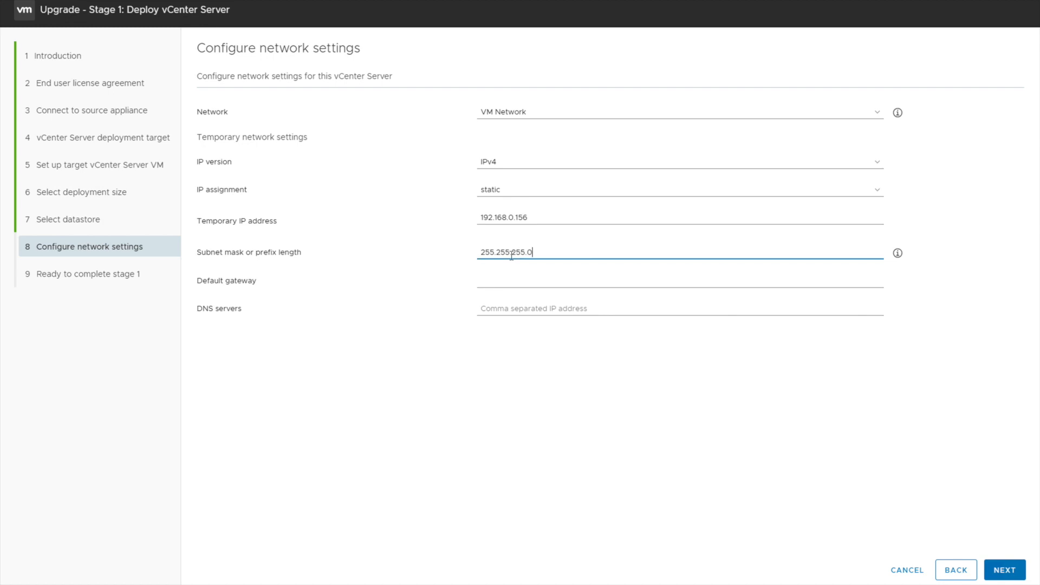
click(508, 283)
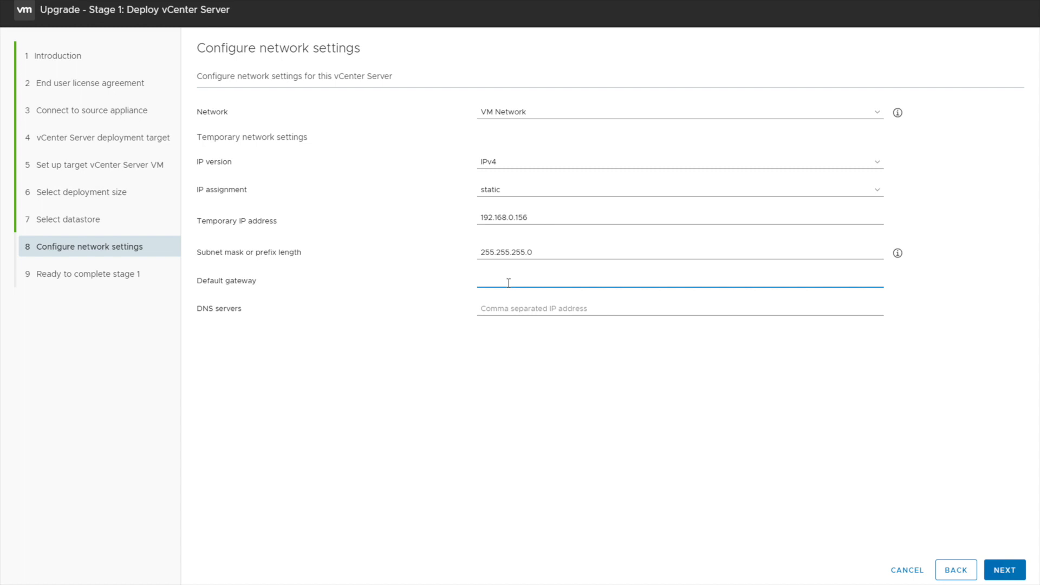
text(192.168.0.153)
key(BackSpace)
key(Tab)
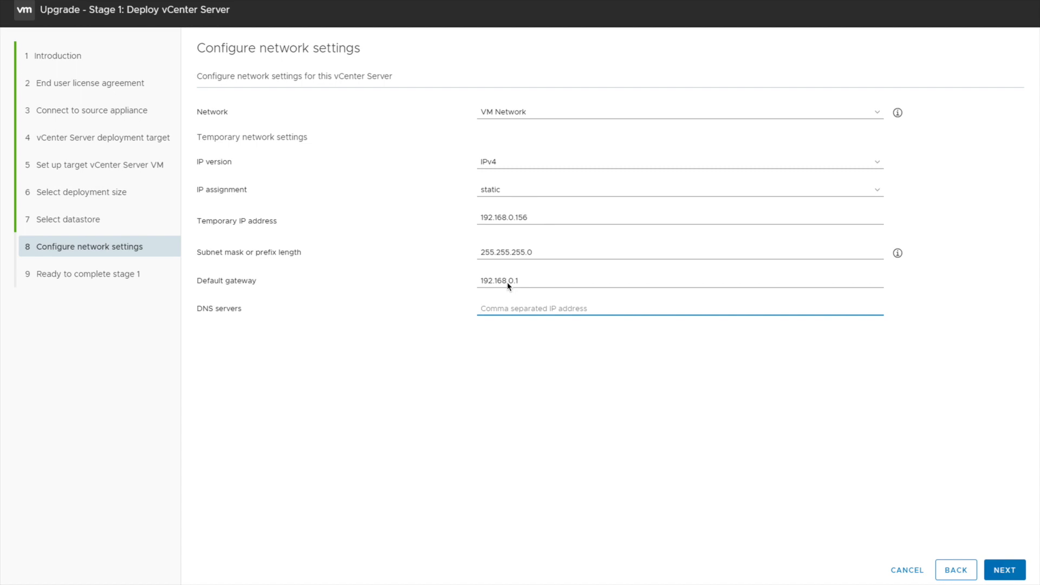
text(192.168.0.153)
text(9)
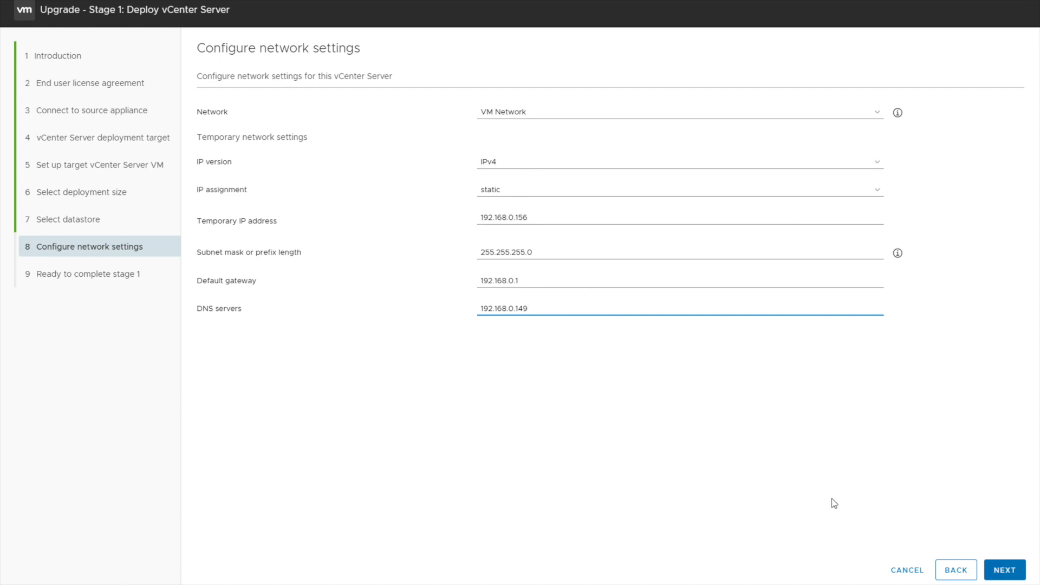
Submit the network settings, start the Stage 1 deployment, and switch to the browser
click(1011, 569)
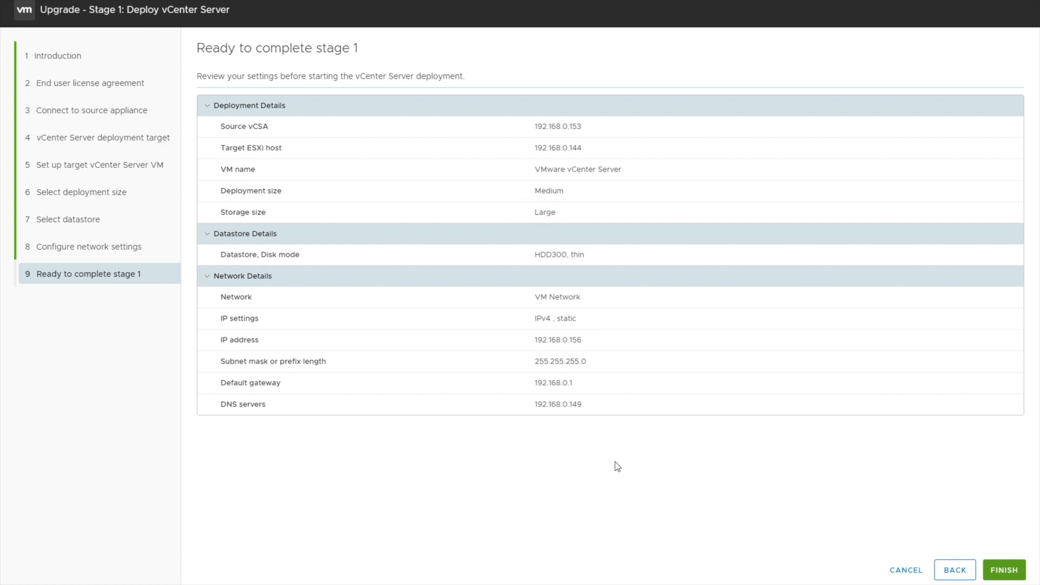
click(1004, 570)
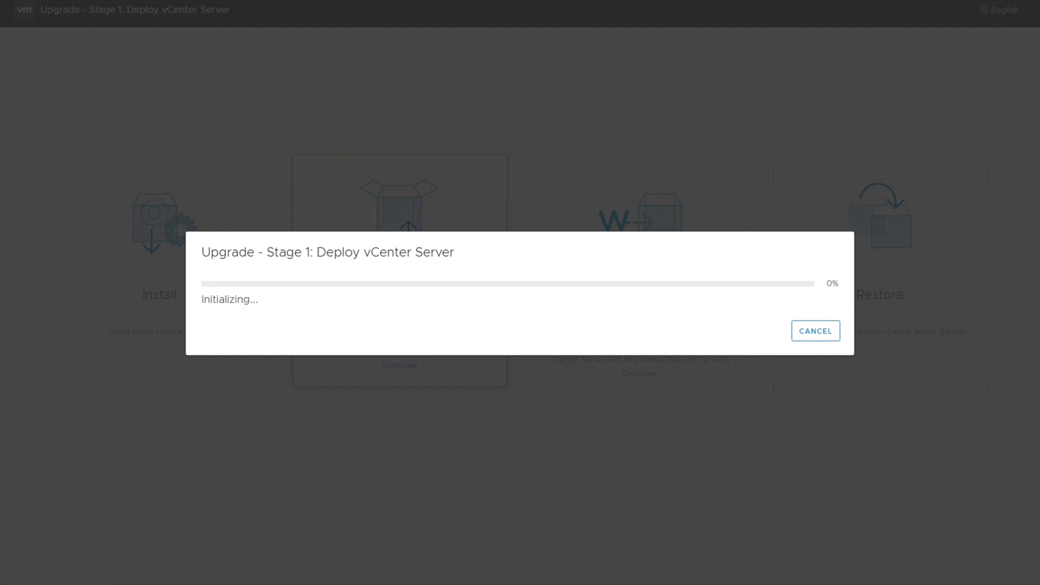
mouse_move(184, 584)
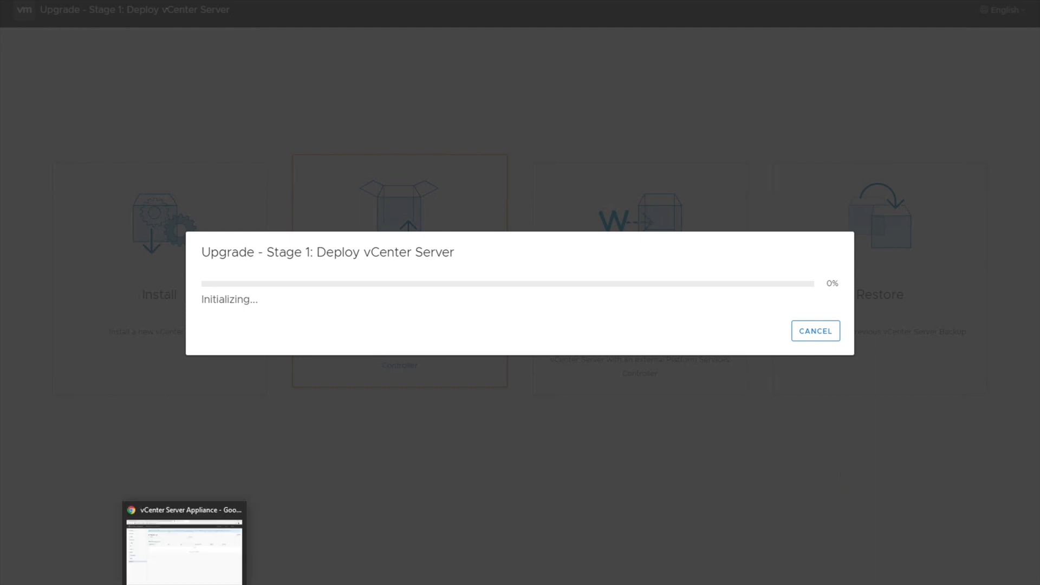
click(184, 584)
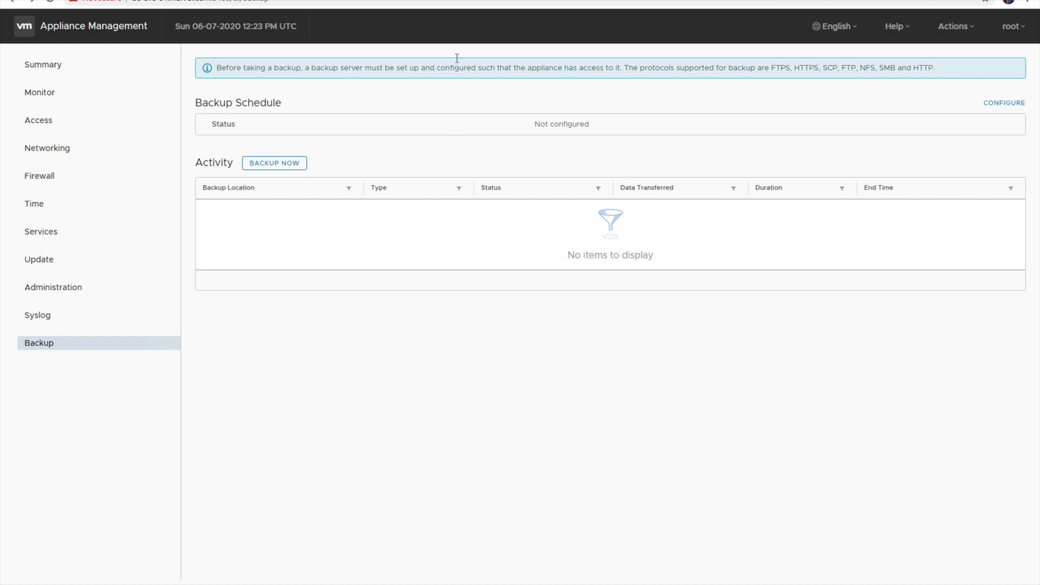
Search Google for 'vmware upgrade path' in a new tab
key(ctrl+t)
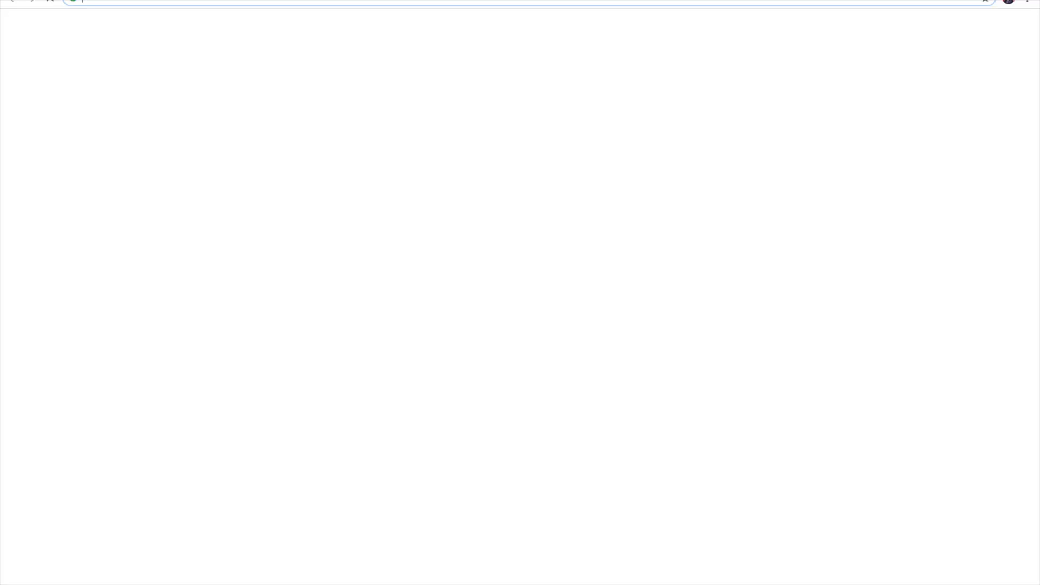
text(vmware u)
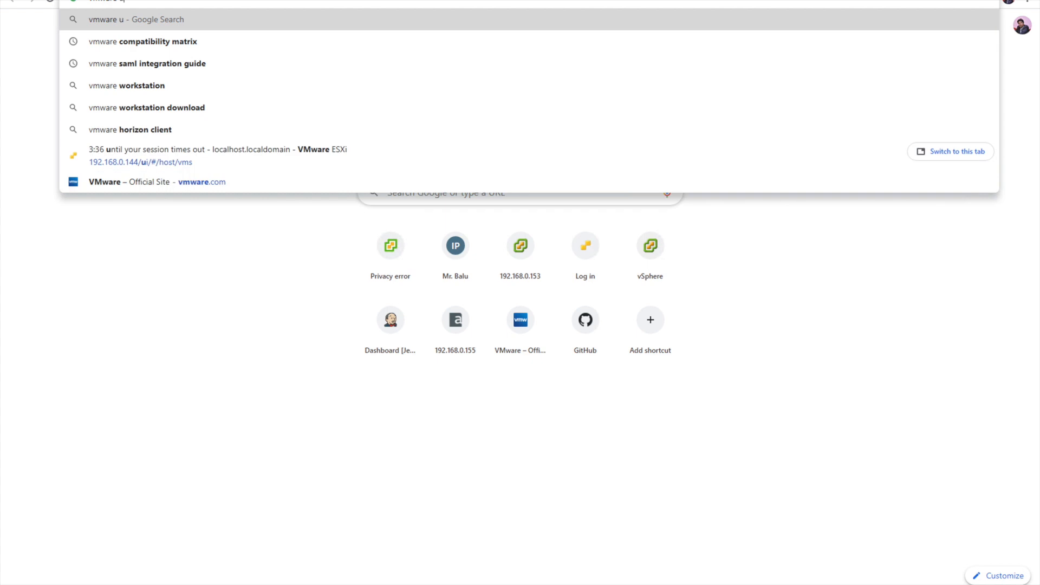
text(pgrade path)
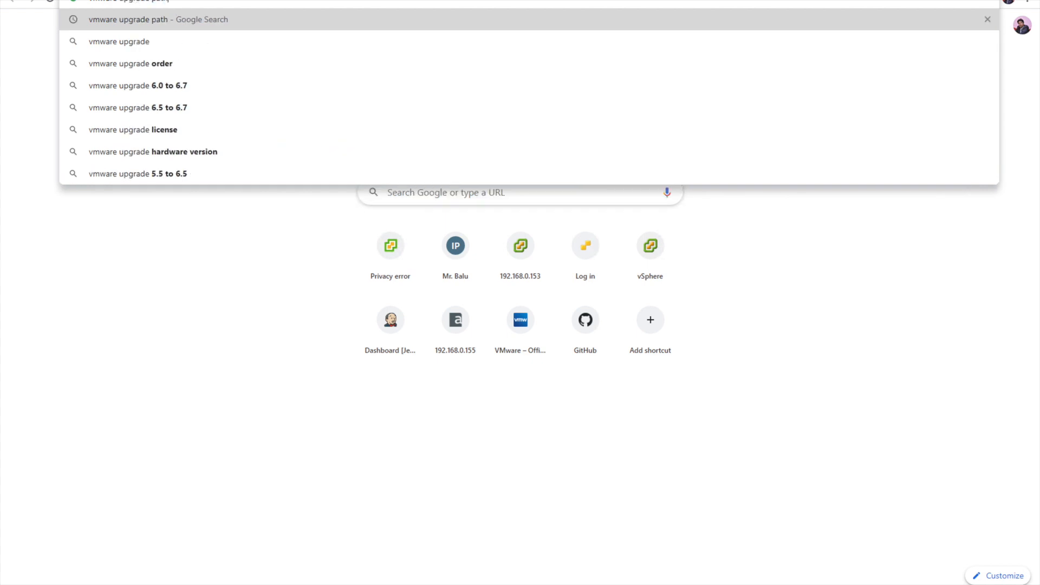
key(Return)
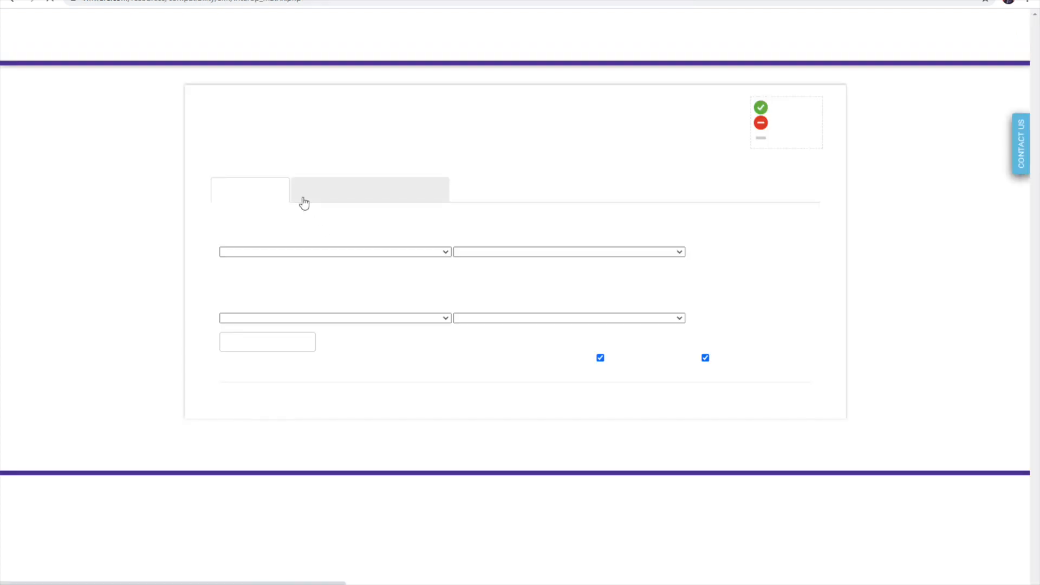
Show the Upgrade Path matrix with VMware vCenter Server selected as the solution
click(494, 156)
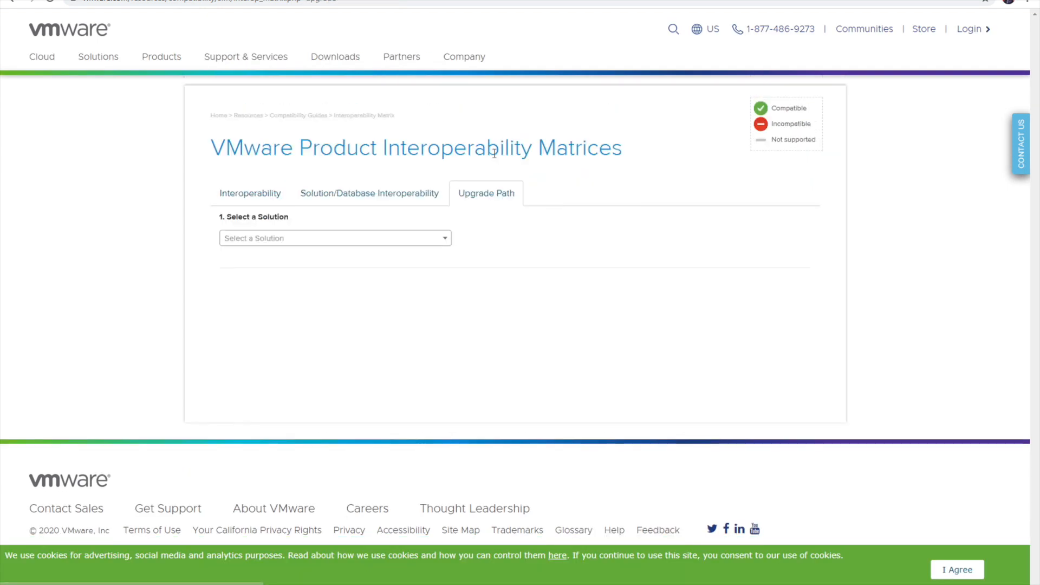
click(320, 239)
text(vce)
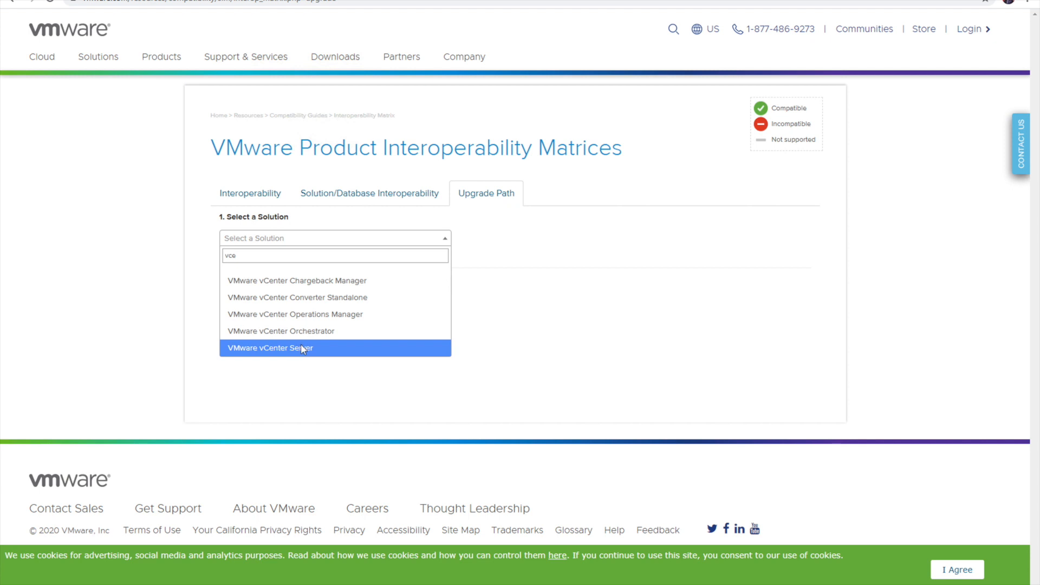
click(302, 348)
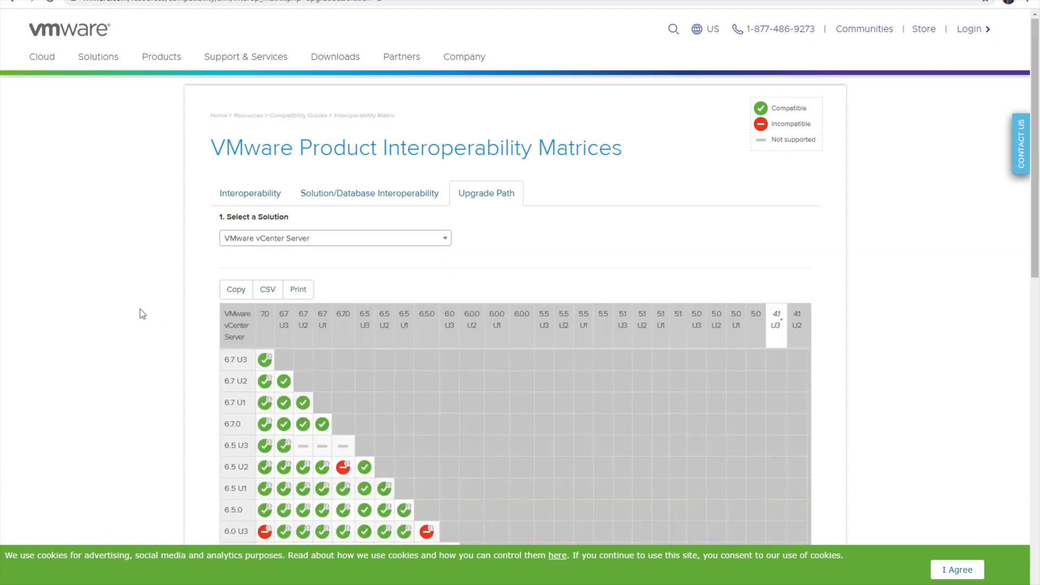
Review the vCenter Server upgrade path table, then go back to the vCenter Server Installer
scroll(140, 310, down, 1)
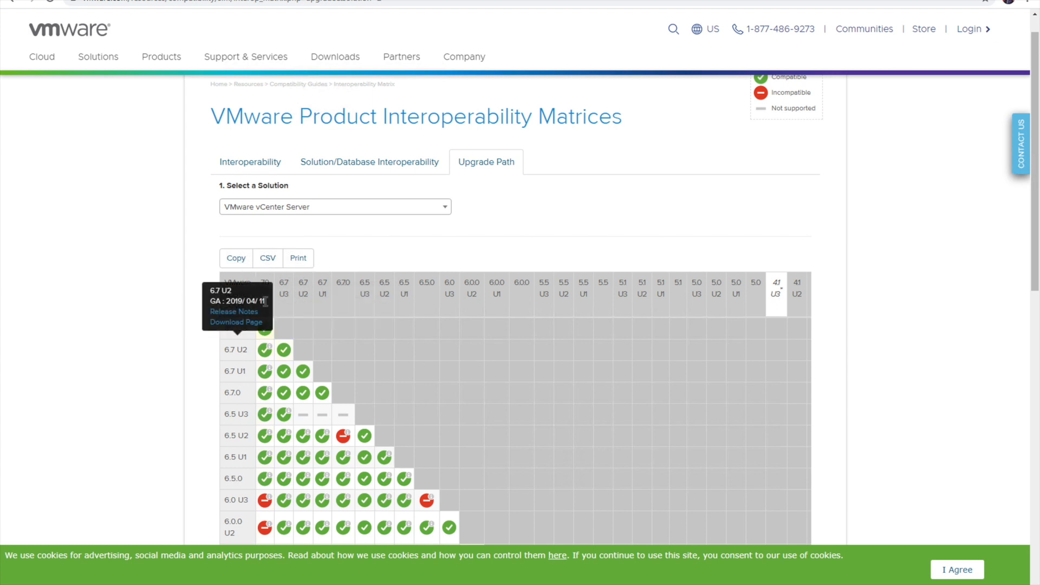
mouse_move(268, 341)
mouse_move(236, 329)
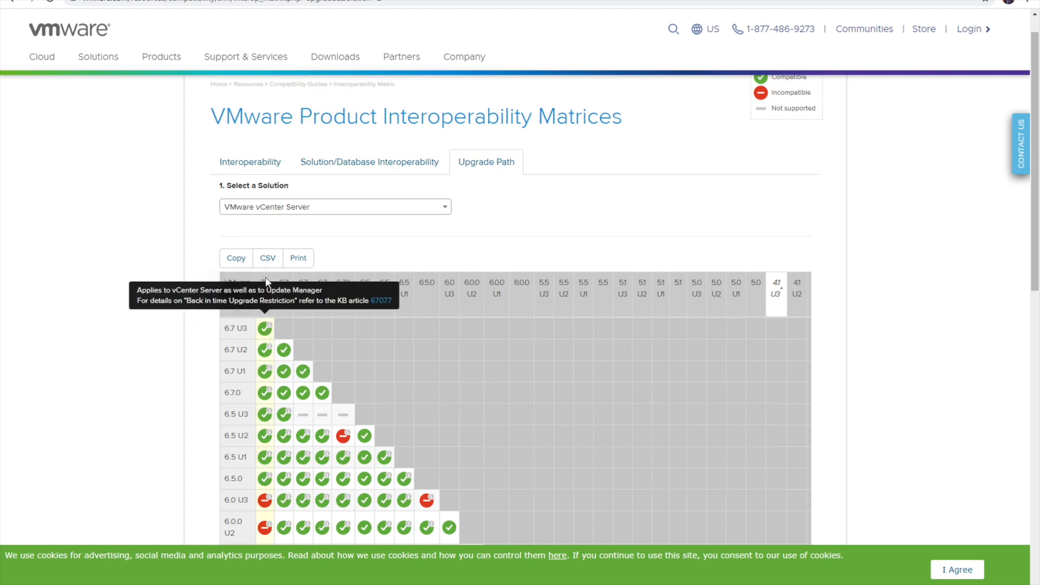
mouse_move(266, 281)
mouse_move(246, 464)
scroll(246, 463, down, 1)
scroll(246, 463, down, 1)
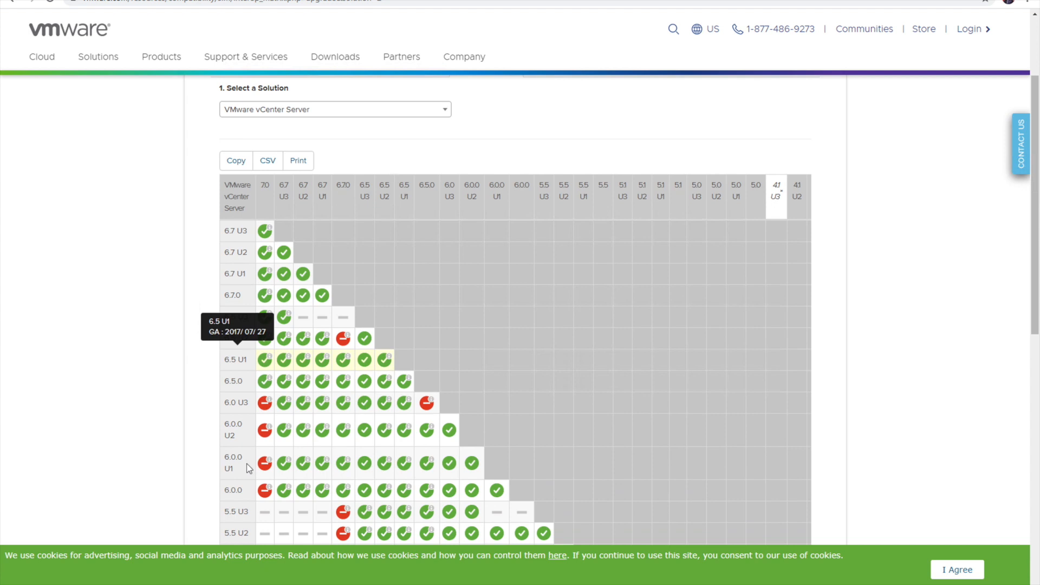
scroll(248, 433, down, 1)
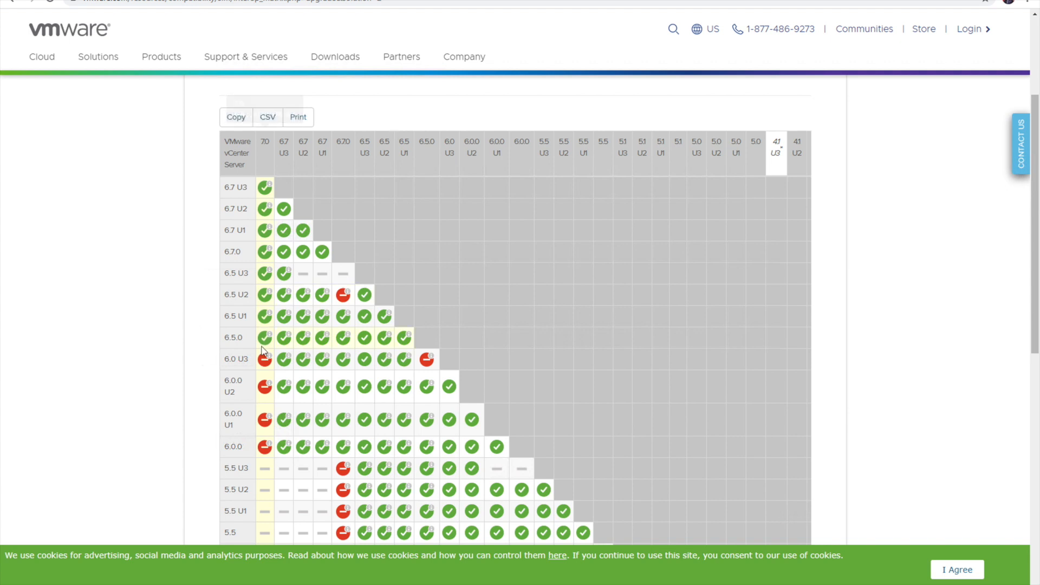
mouse_move(265, 368)
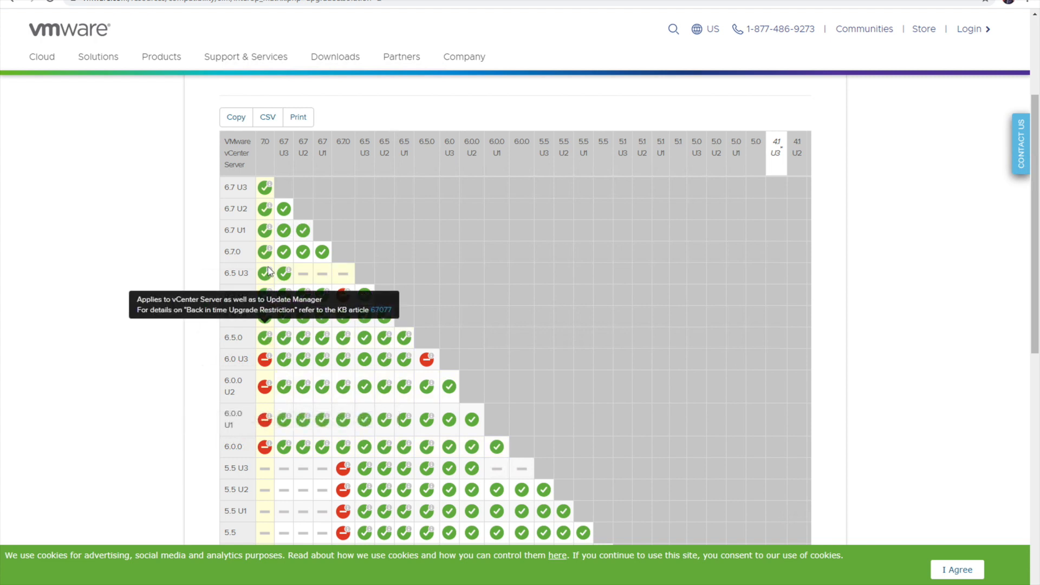
mouse_move(267, 142)
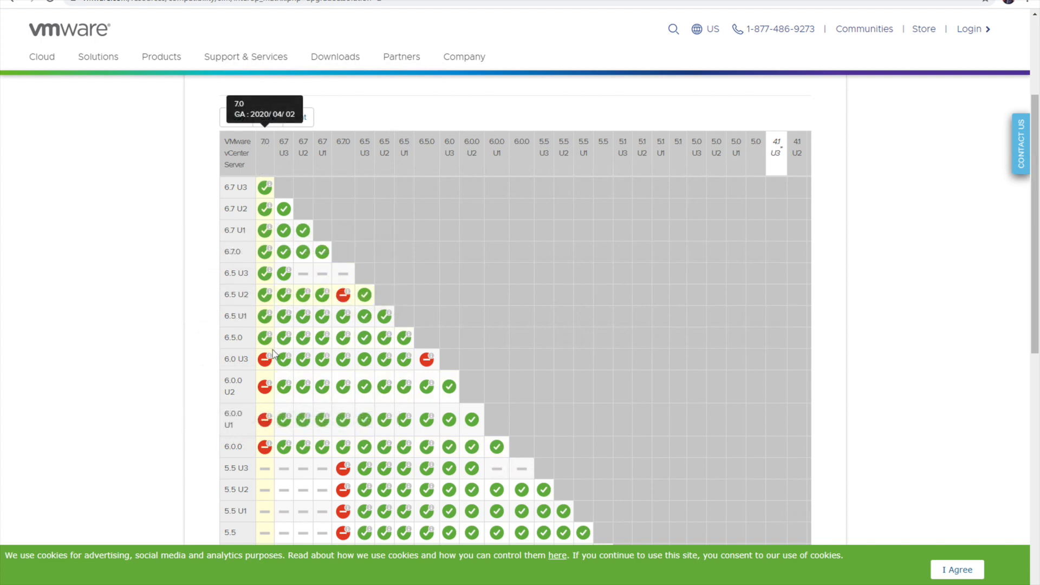
mouse_move(293, 389)
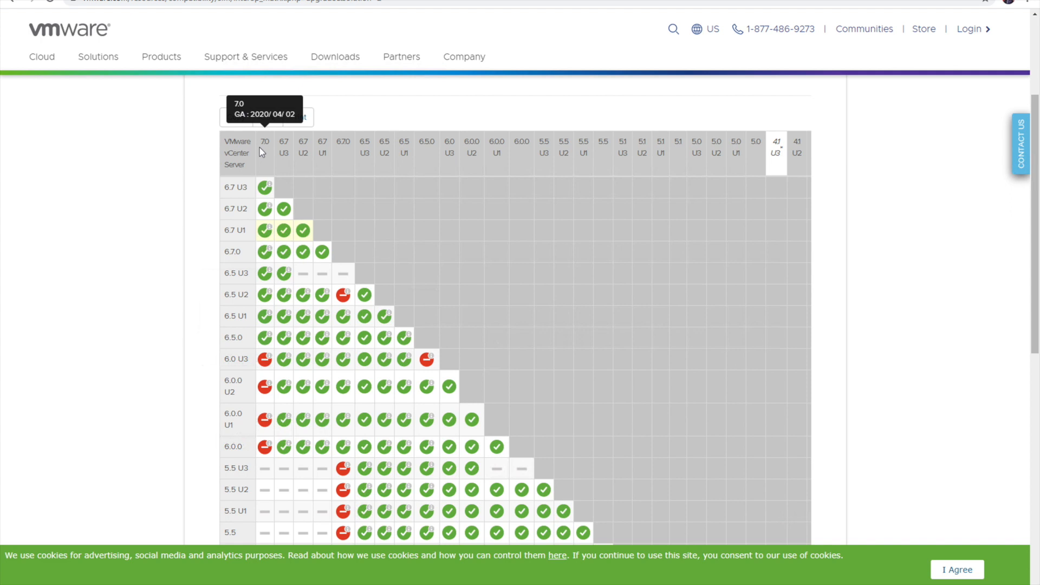
scroll(373, 390, down, 2)
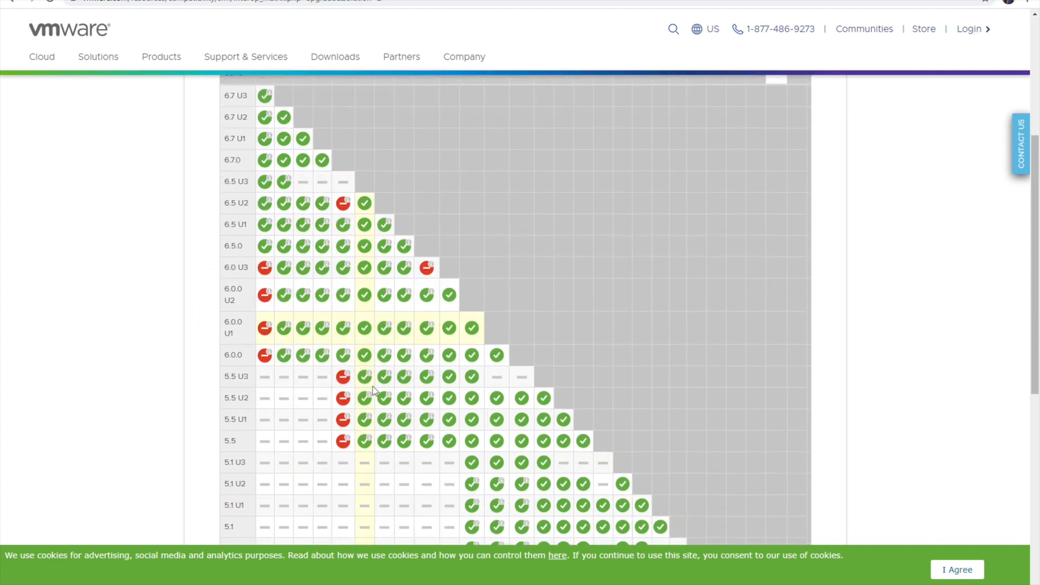
scroll(373, 390, down, 1)
scroll(374, 391, up, 7)
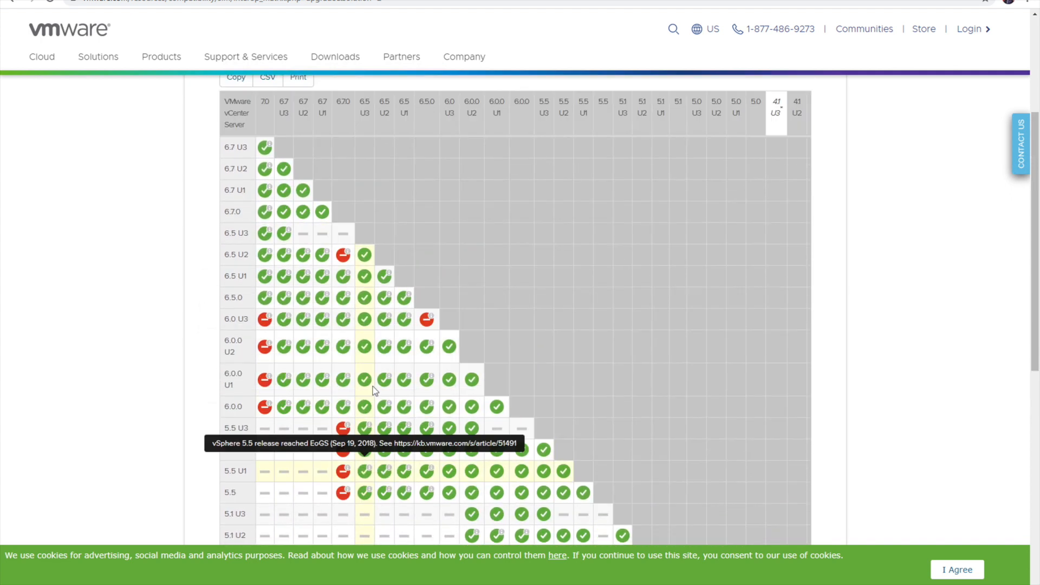
scroll(374, 391, down, 2)
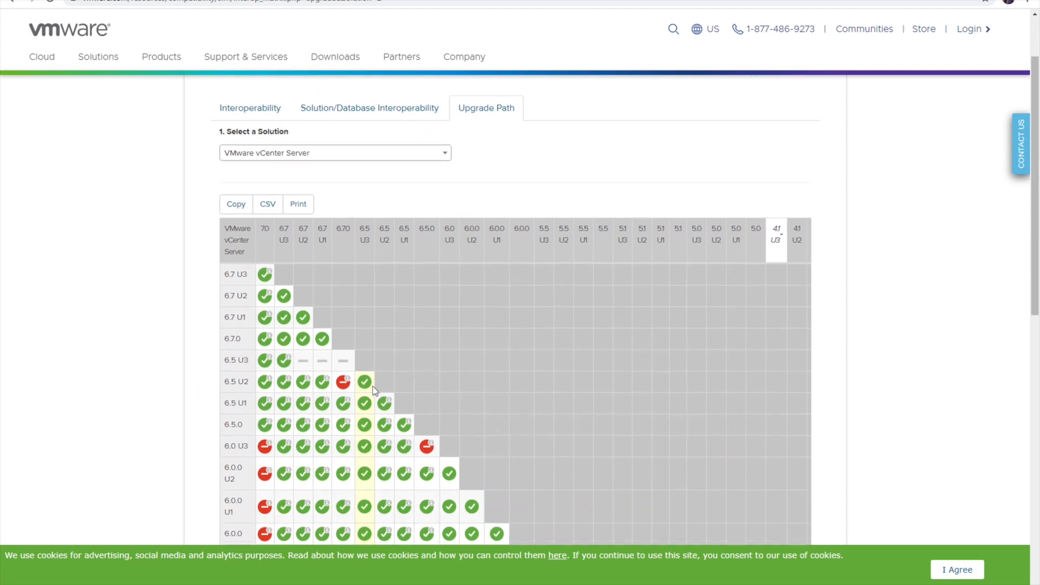
mouse_move(298, 583)
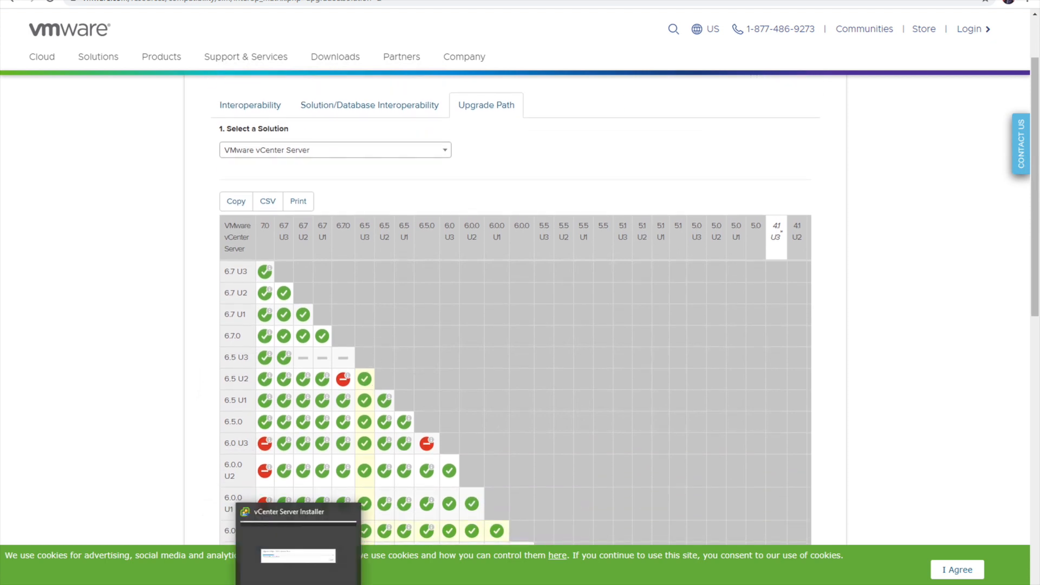
click(298, 542)
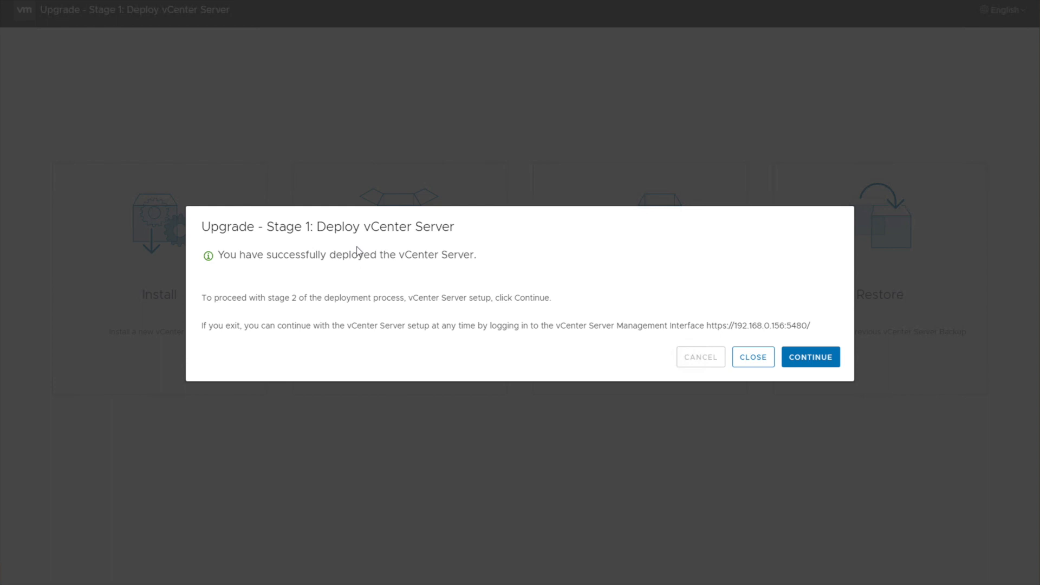
Continue from the successful Stage 1 deployment into the Stage 2 wizard
click(818, 368)
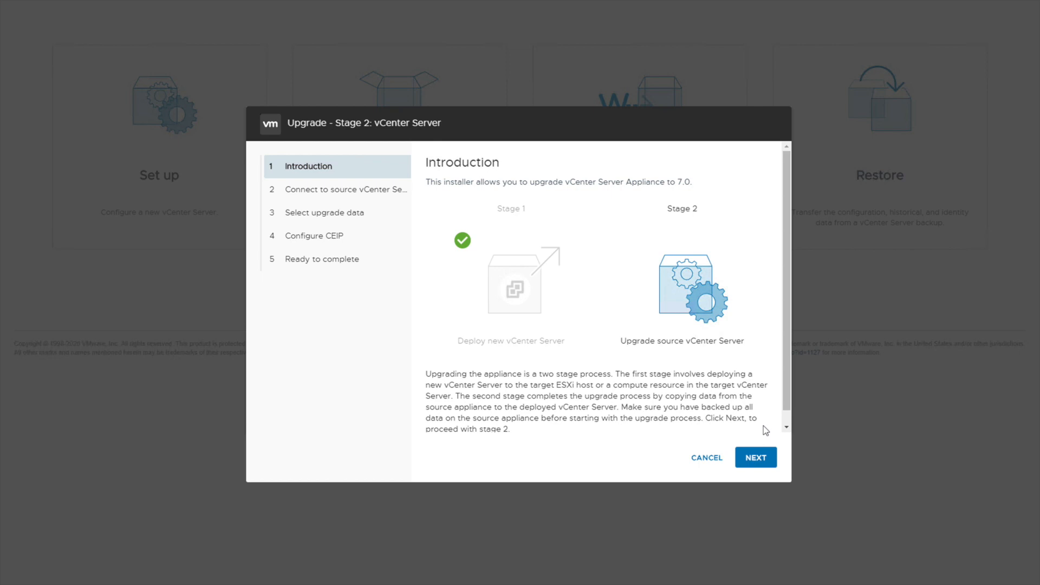
Move past the Stage 2 Introduction page to the source vCenter Server connection step
click(764, 458)
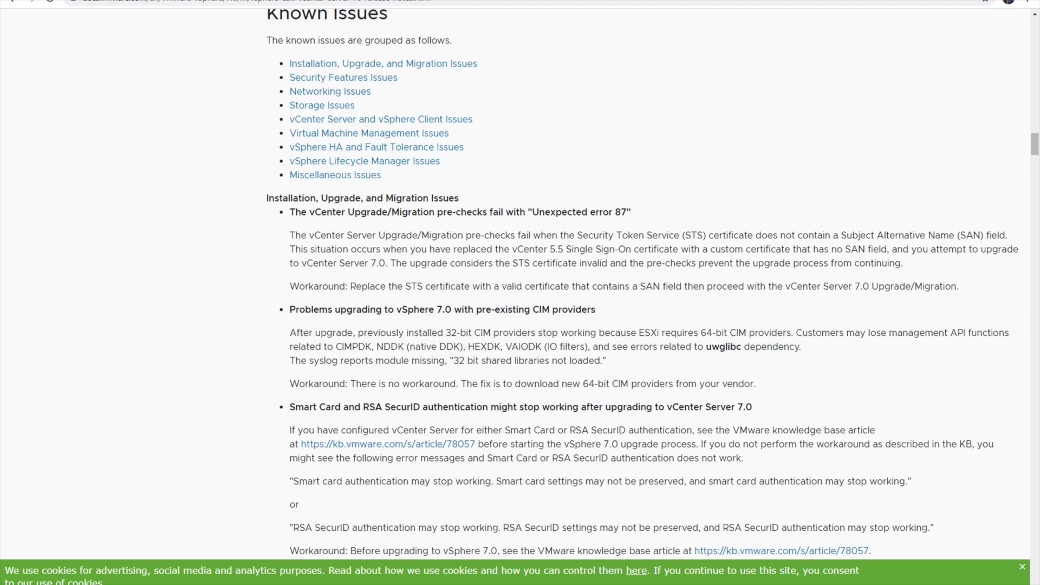
Search Google for 'vmware maximums 7.0' and open the vSphere 7.0 Configuration Limits result
key(ctrl+t)
text(vmware)
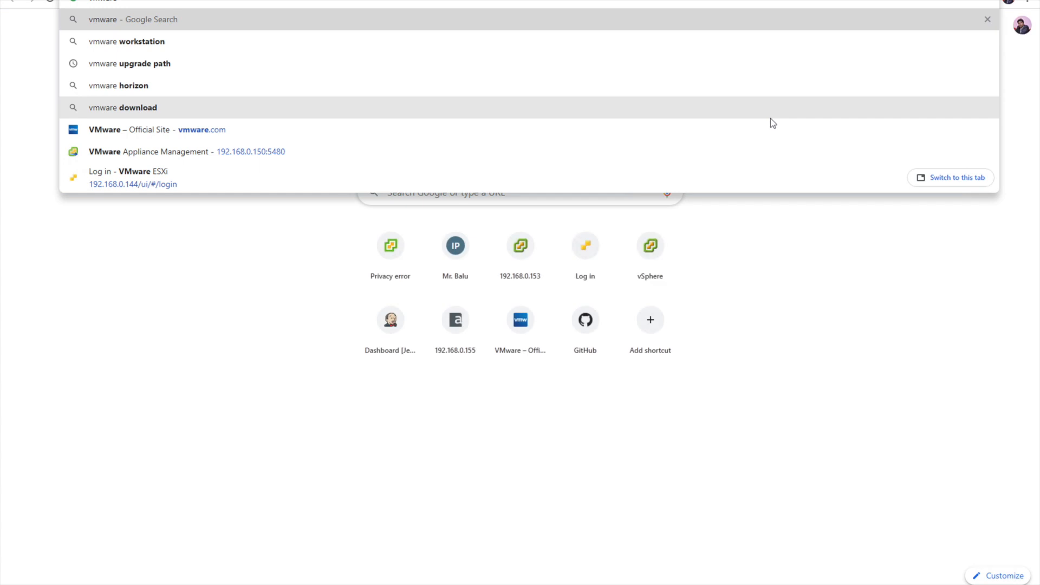
text( max)
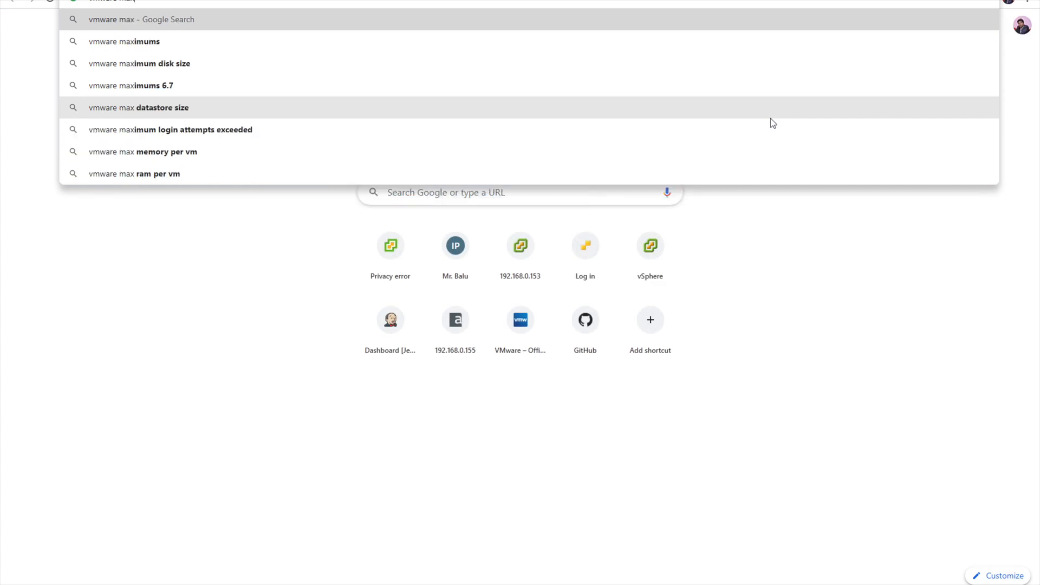
key(Down)
key(Down)
key(Down)
key(BackSpace)
key(BackSpace)
key(BackSpace)
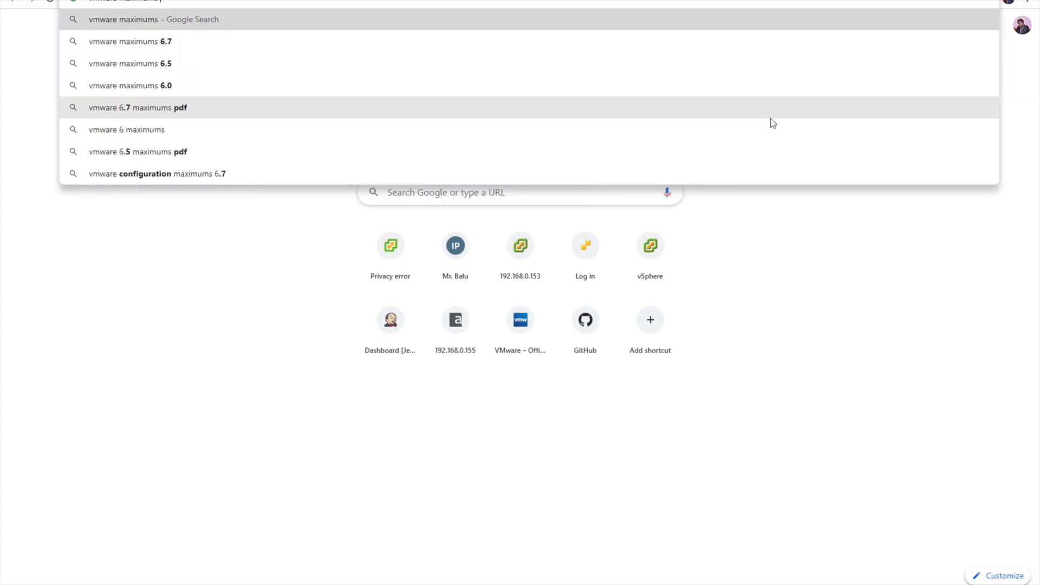
text(7.0)
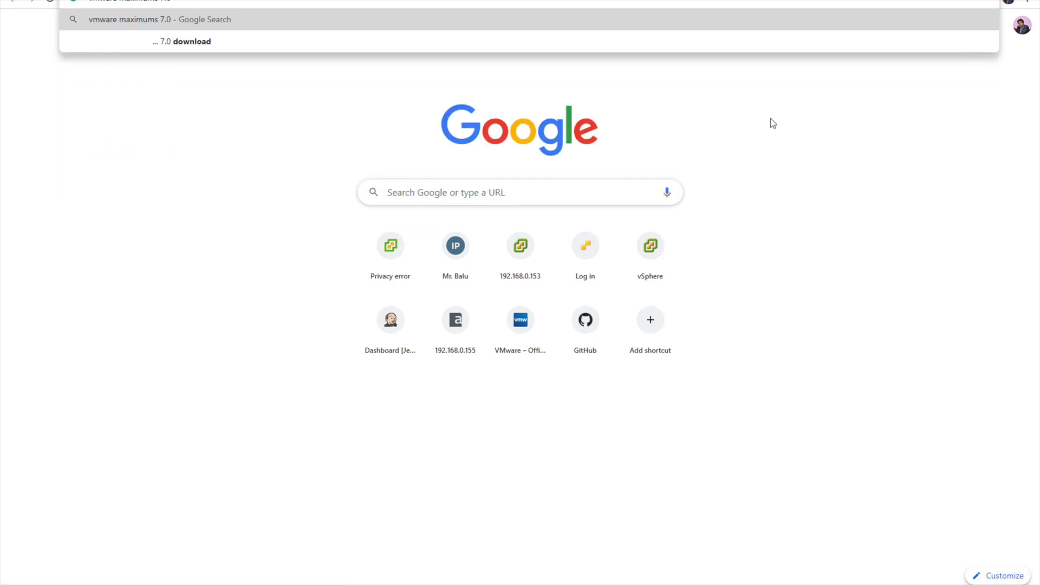
key(Return)
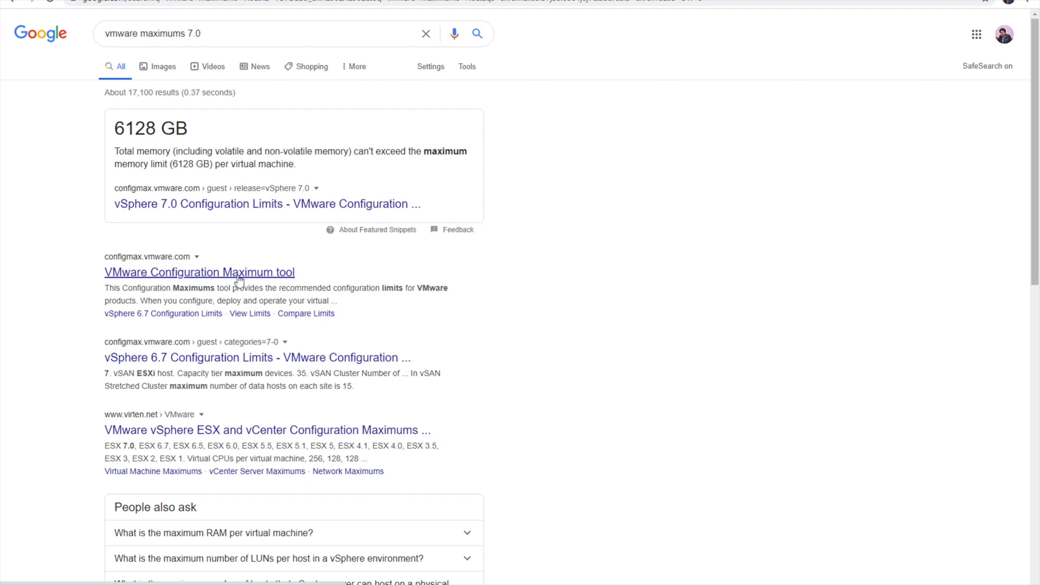
scroll(198, 380, down, 1)
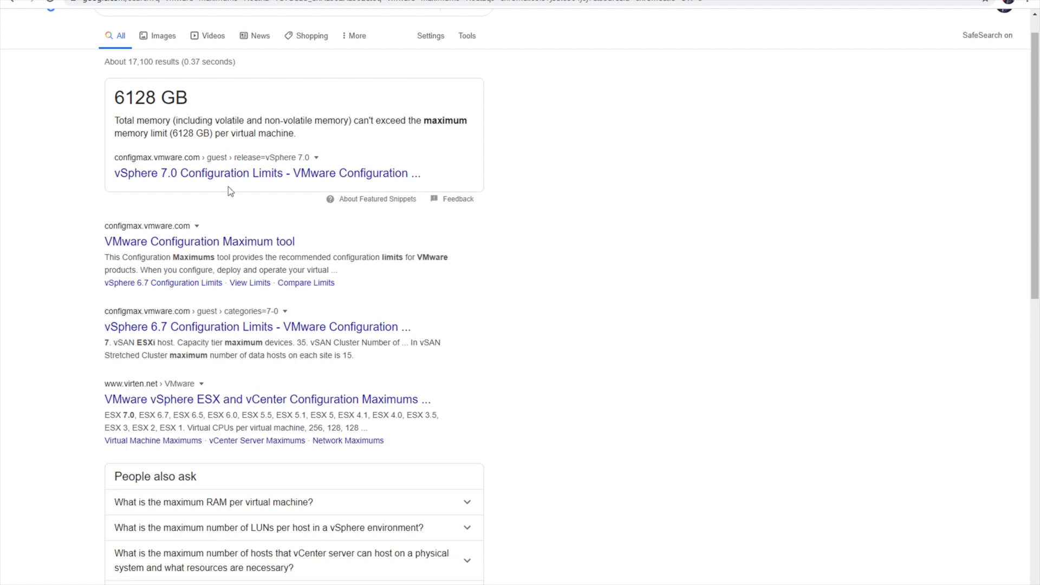
click(237, 174)
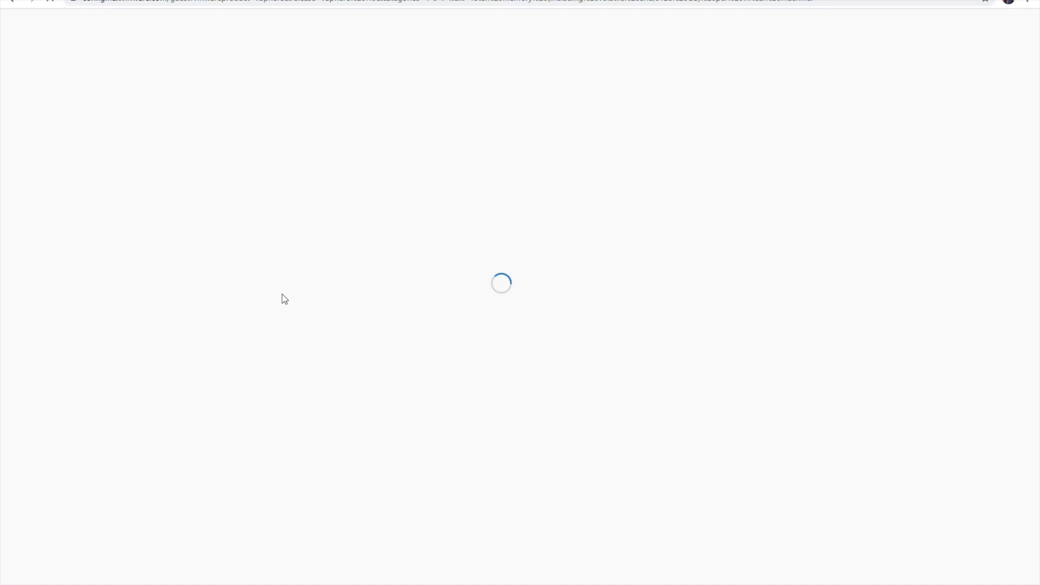
Scroll through the vSphere 7.0 Virtual Machine Maximums table, from CPUs to PCI devices
scroll(363, 330, right, 3)
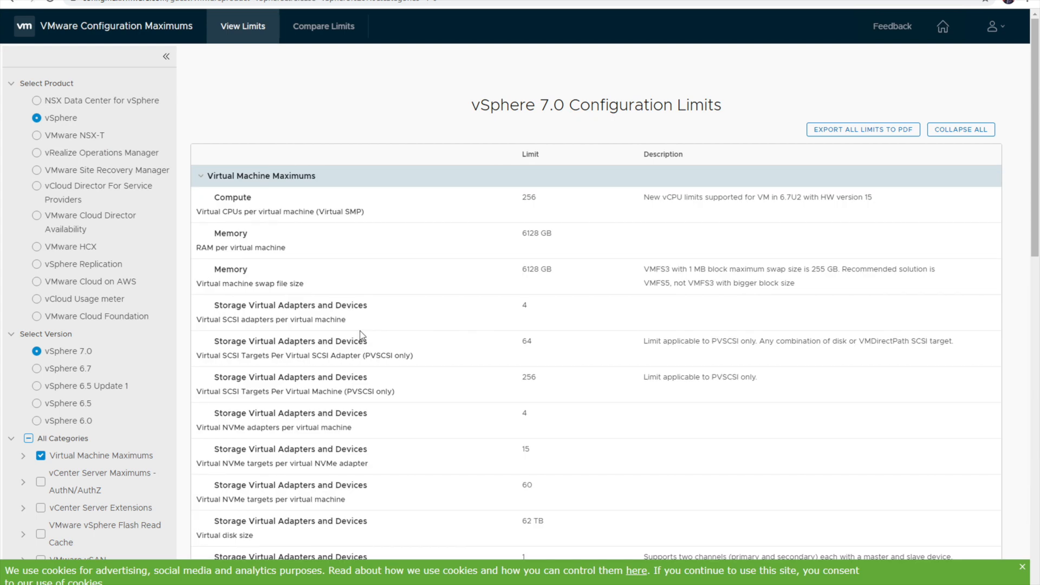
scroll(415, 375, down, 1)
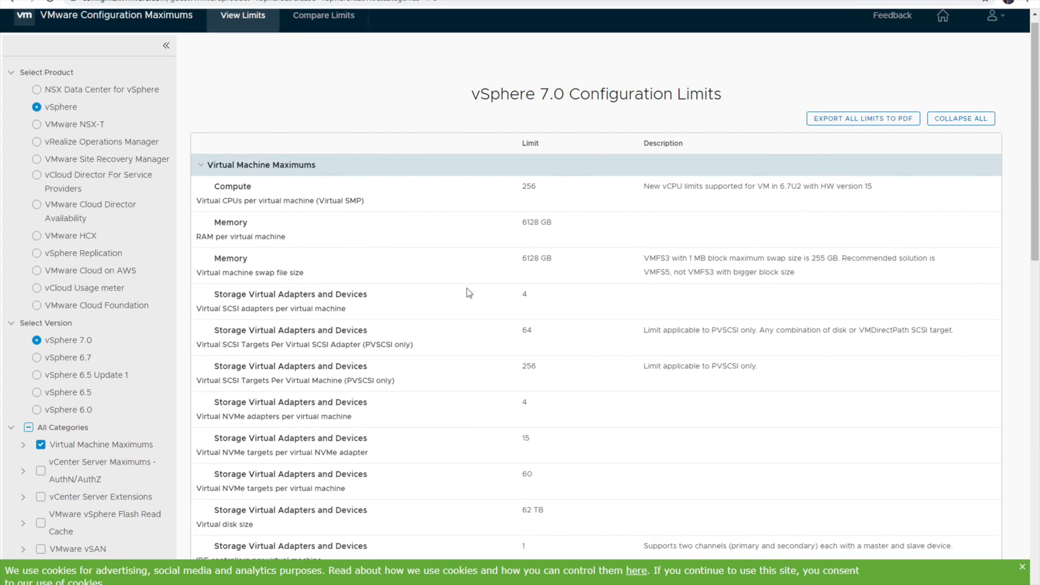
scroll(467, 293, down, 1)
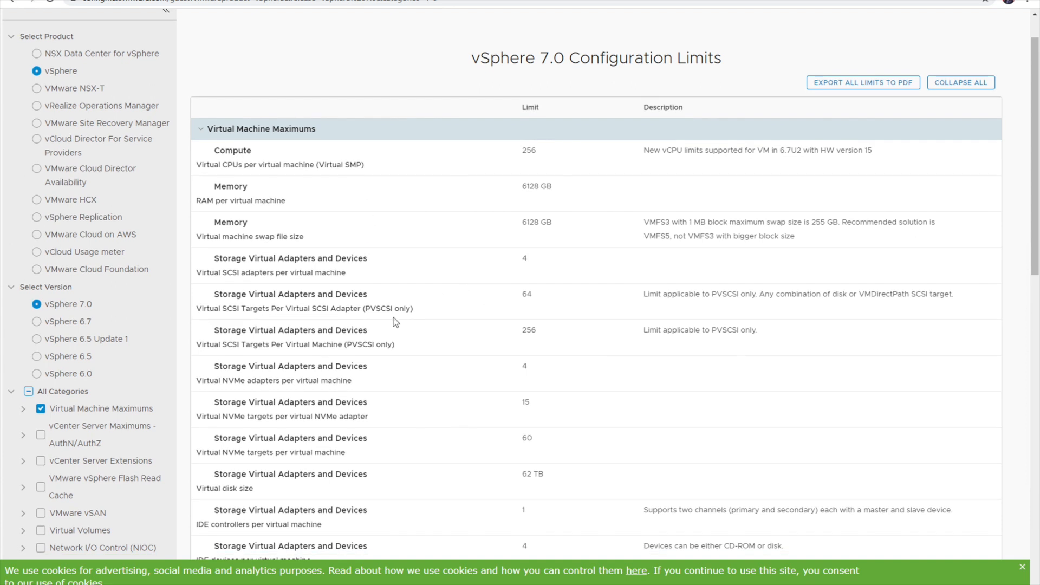
scroll(395, 323, down, 3)
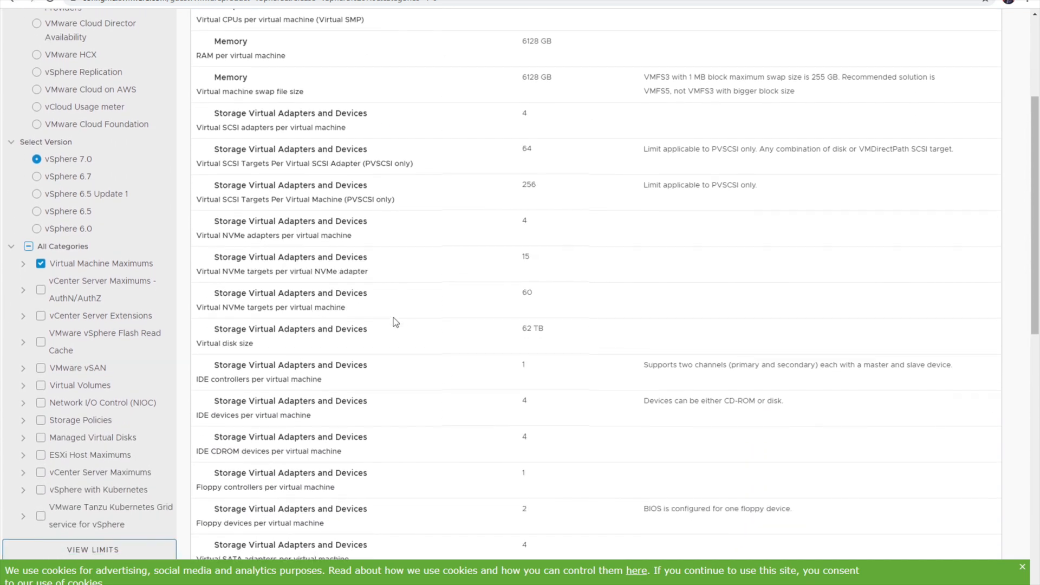
scroll(395, 323, down, 7)
scroll(396, 323, down, 3)
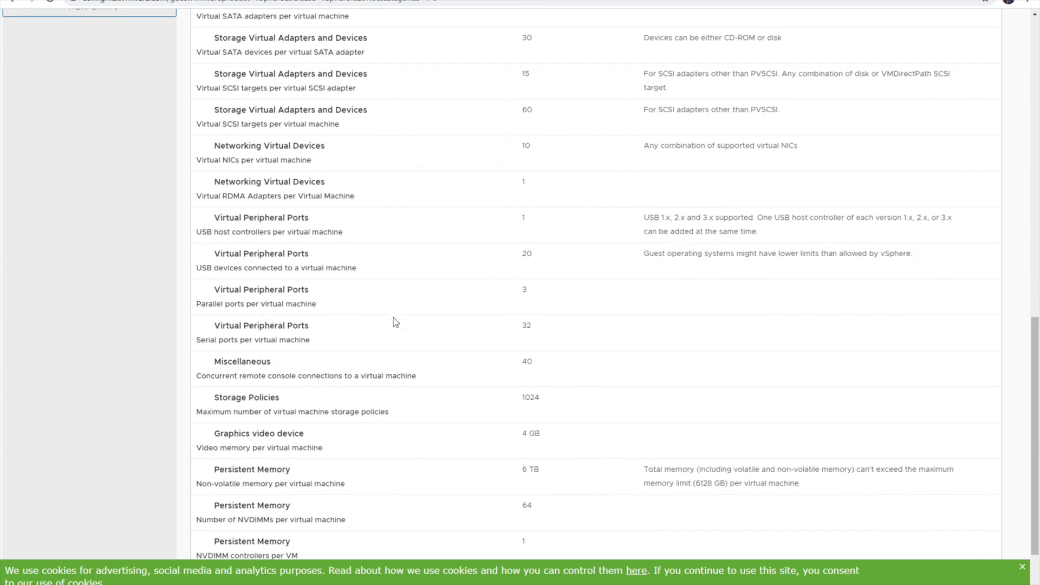
scroll(396, 322, up, 12)
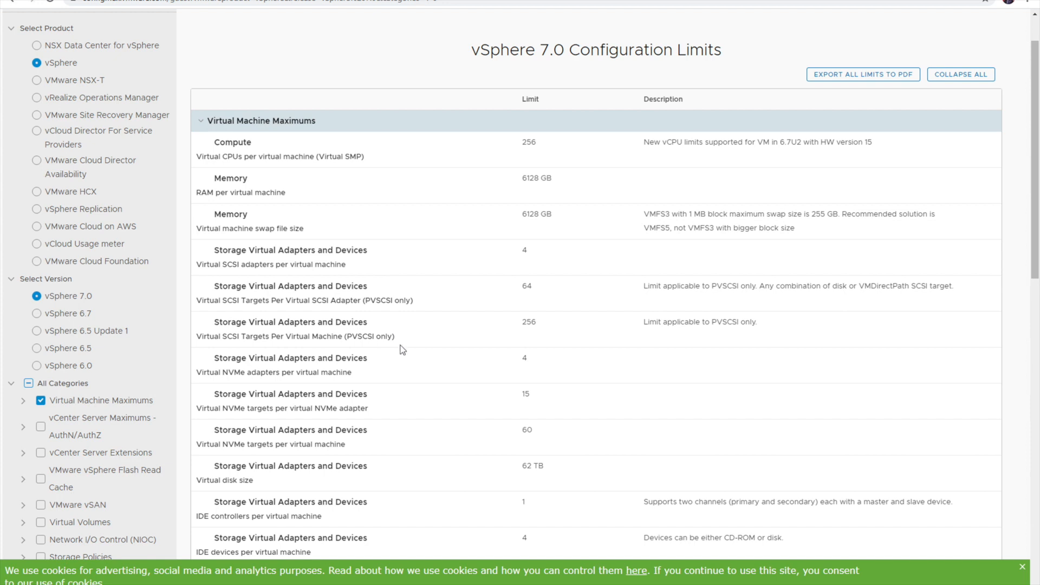
scroll(398, 347, down, 5)
scroll(400, 364, down, 9)
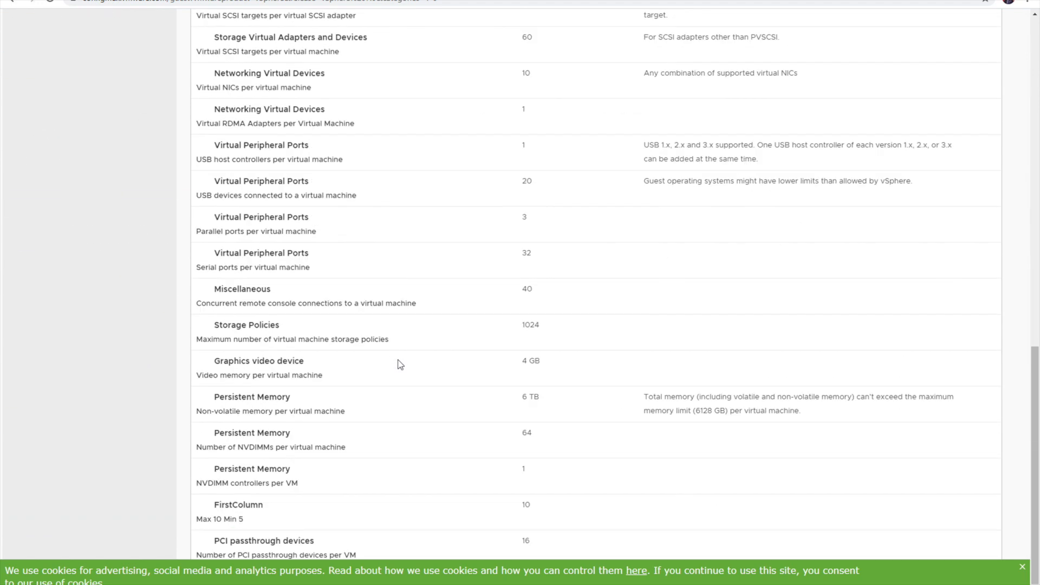
scroll(400, 364, up, 15)
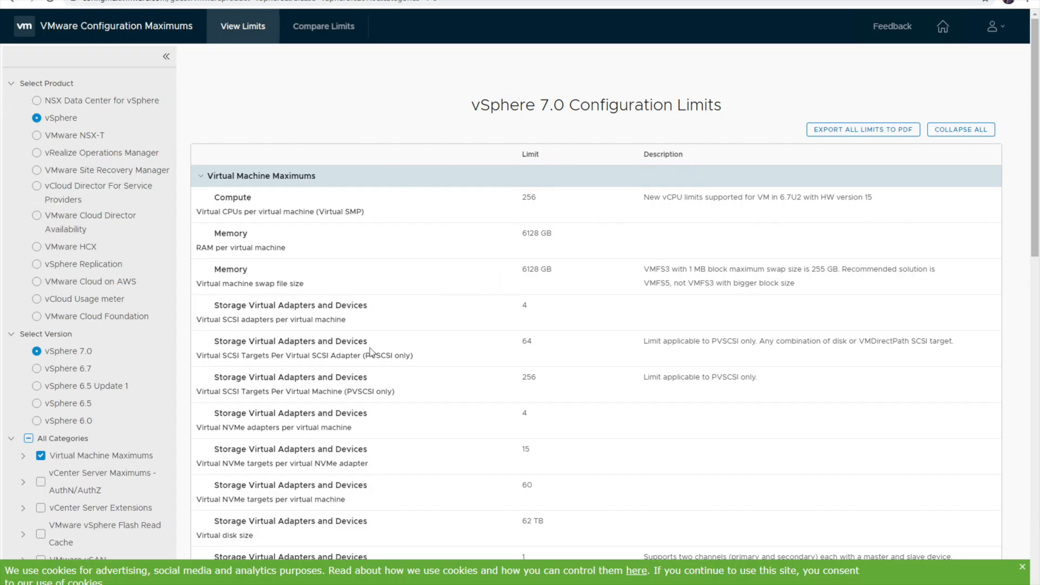
scroll(366, 329, down, 1)
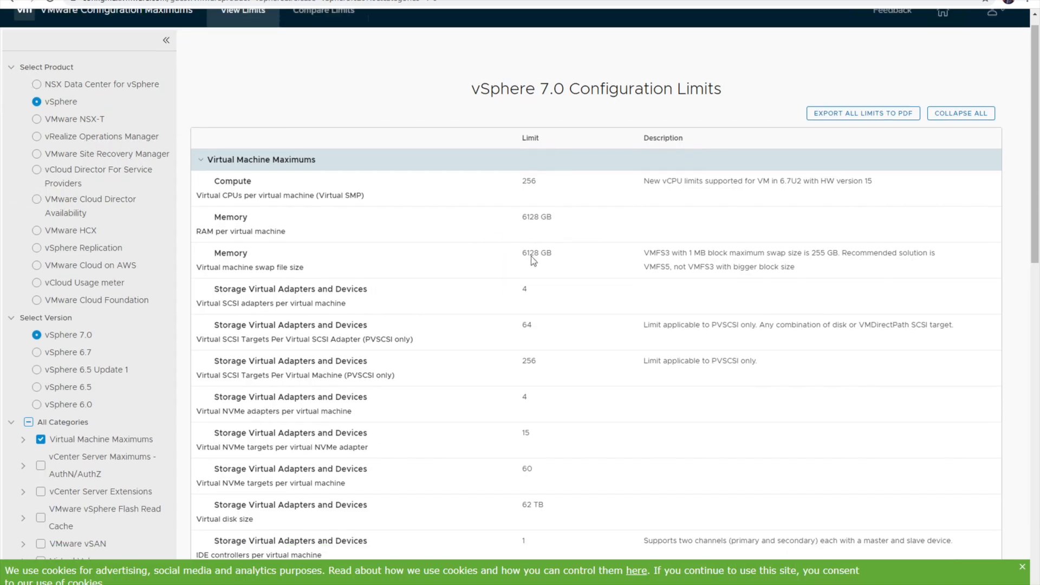
scroll(508, 300, down, 4)
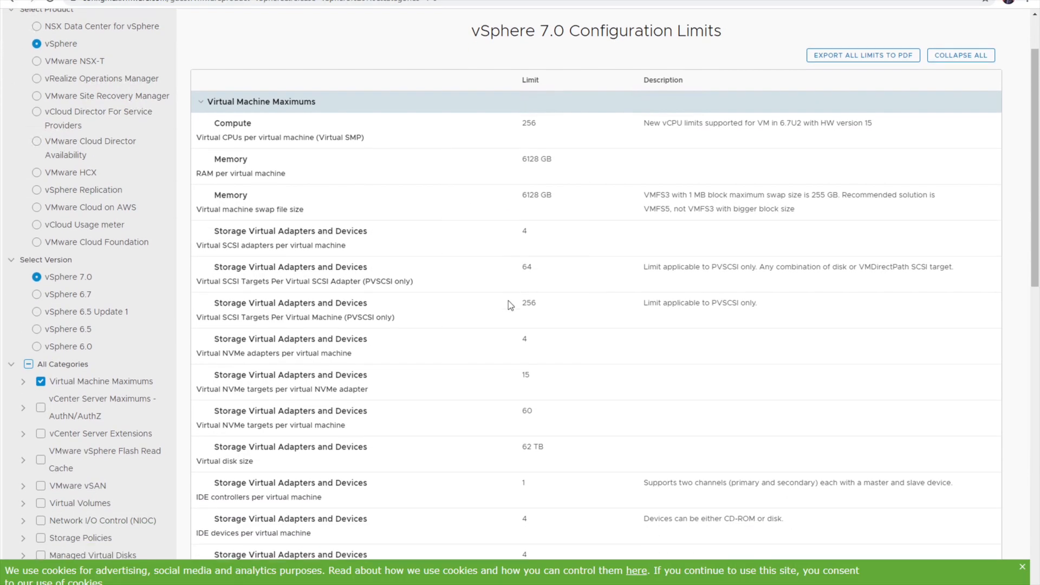
scroll(508, 301, down, 12)
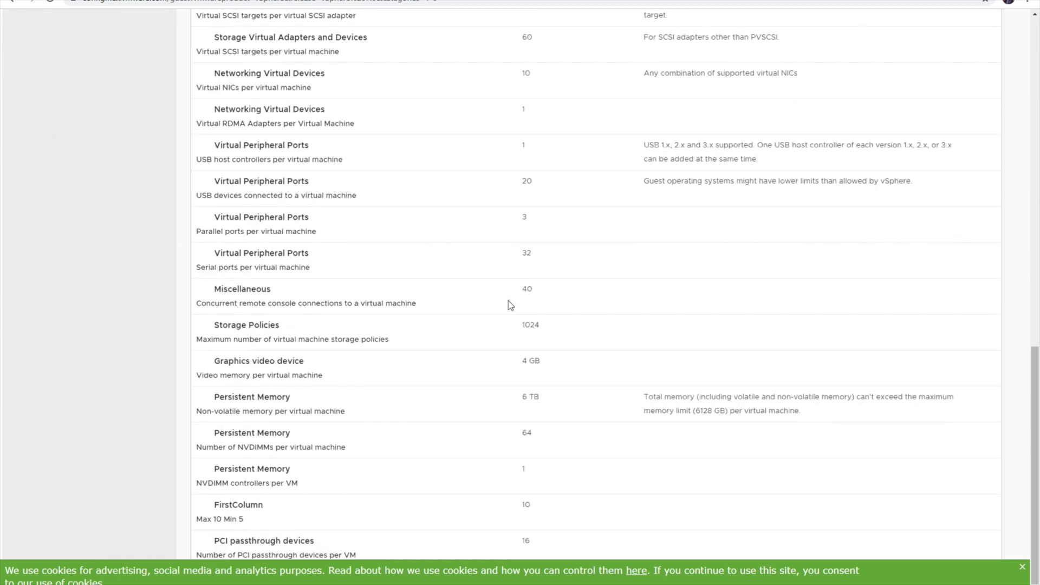
scroll(508, 301, up, 18)
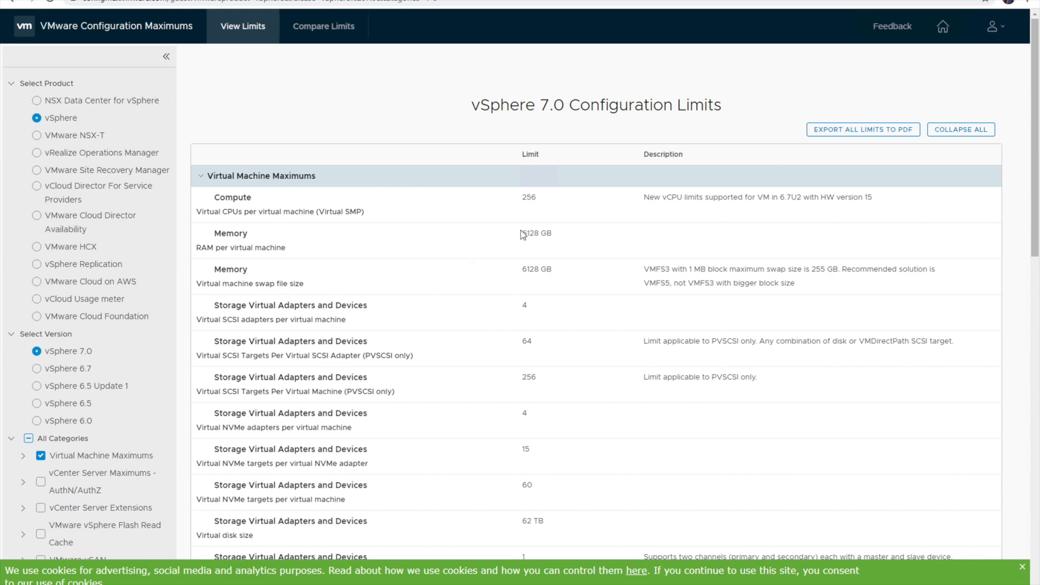
scroll(521, 233, down, 10)
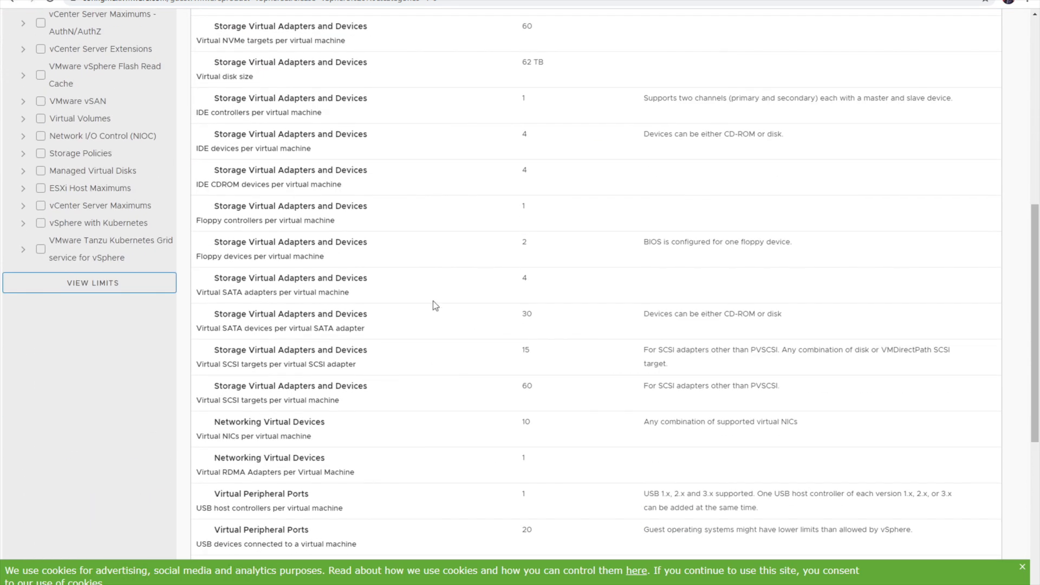
scroll(434, 296, down, 6)
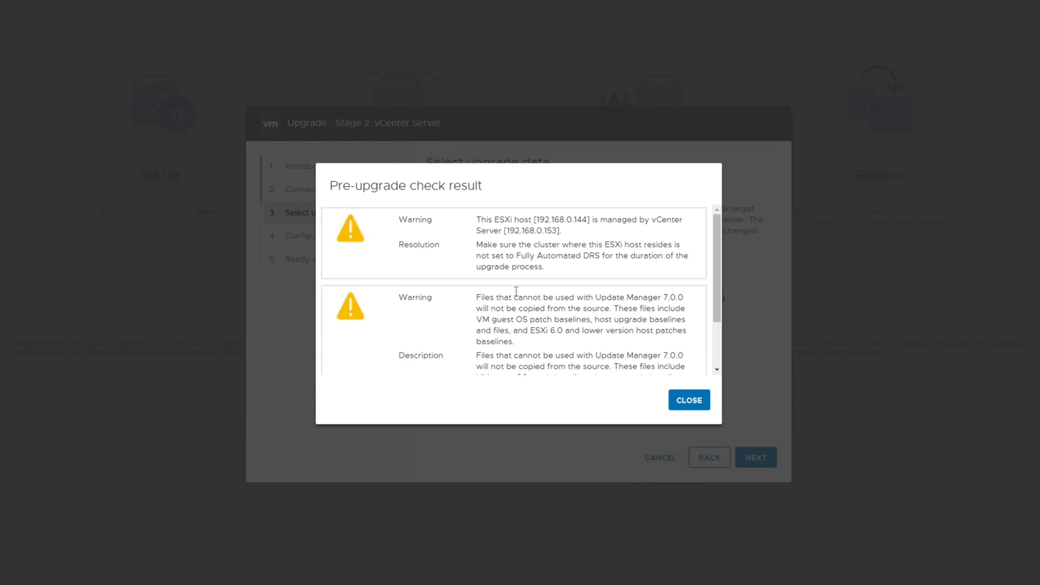
Read the Fully Automated DRS and Update Manager pre-upgrade warnings, then close the results
scroll(518, 295, down, 1)
scroll(523, 296, up, 1)
scroll(540, 314, down, 1)
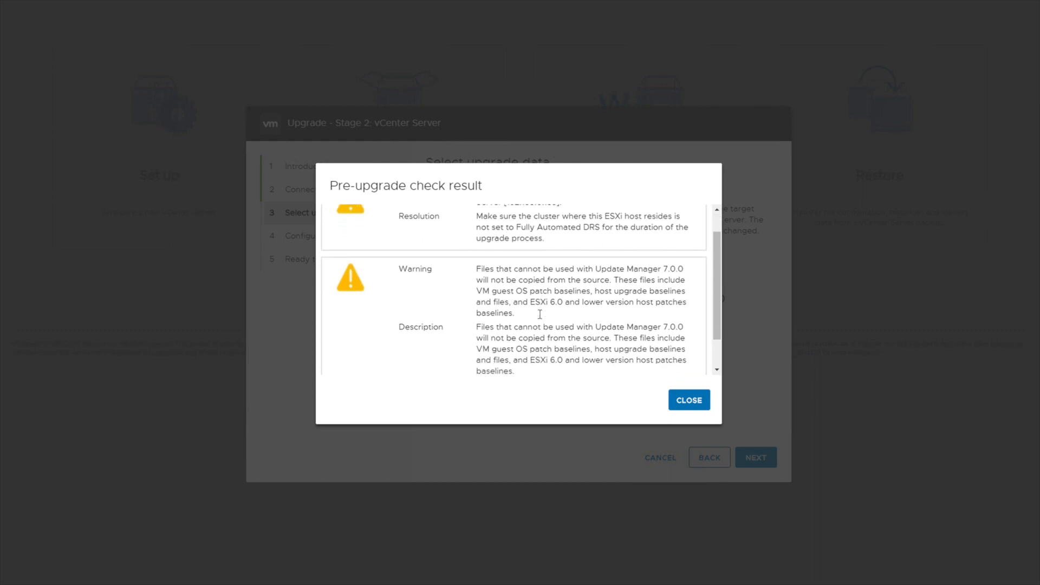
scroll(539, 315, down, 1)
scroll(540, 314, up, 2)
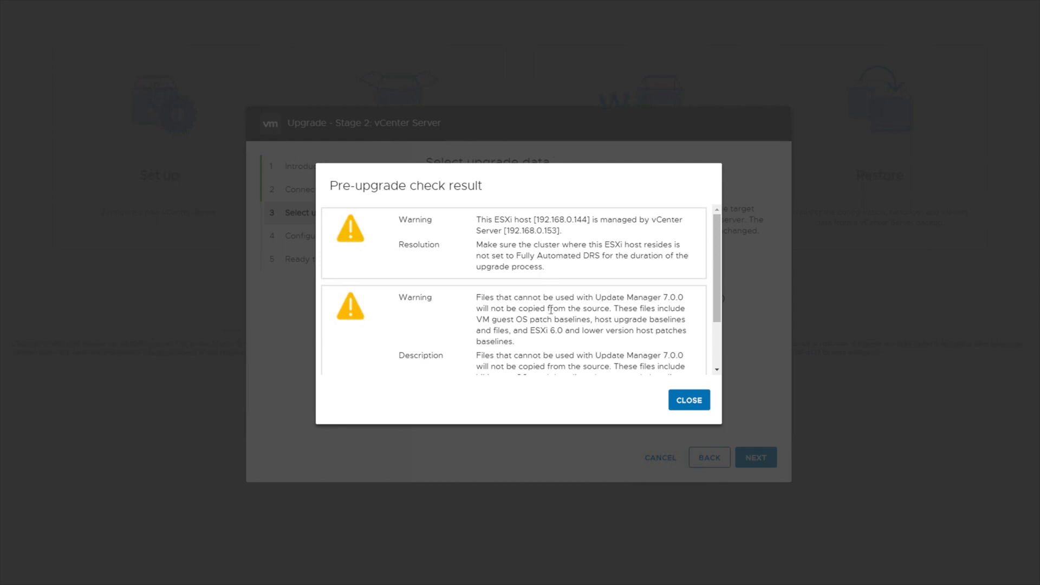
scroll(548, 318, down, 1)
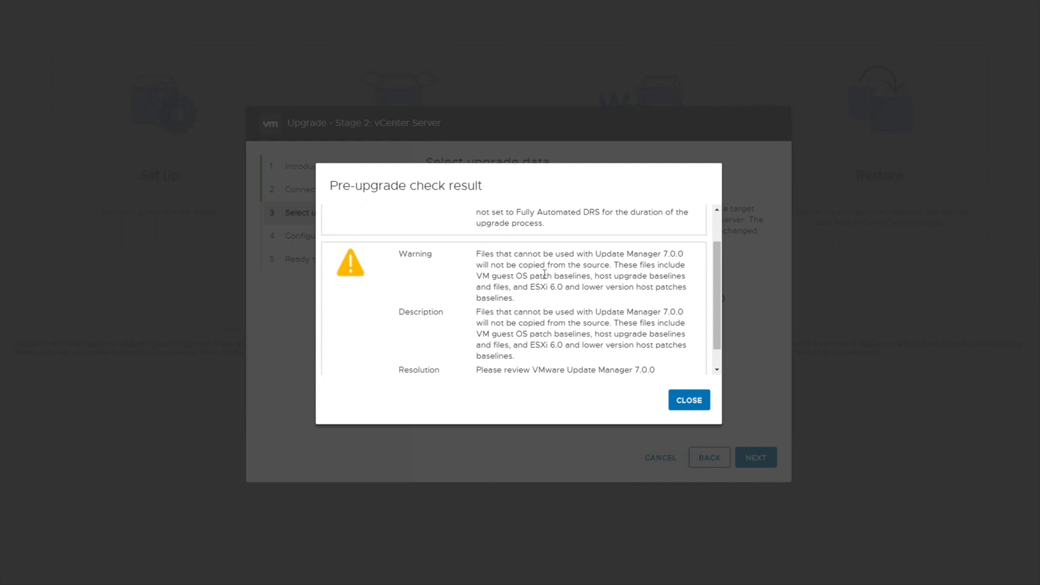
scroll(501, 317, down, 1)
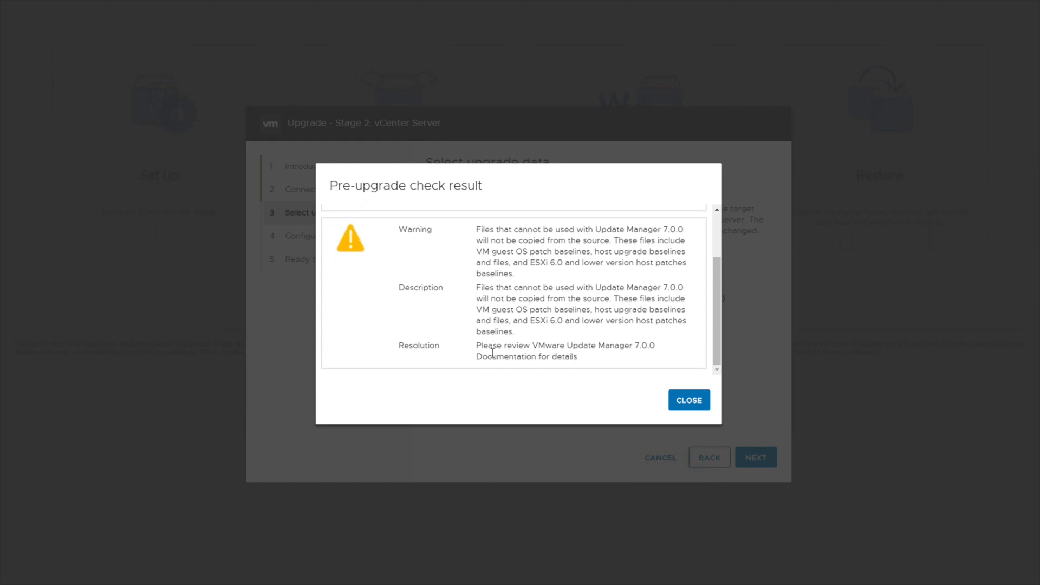
click(702, 406)
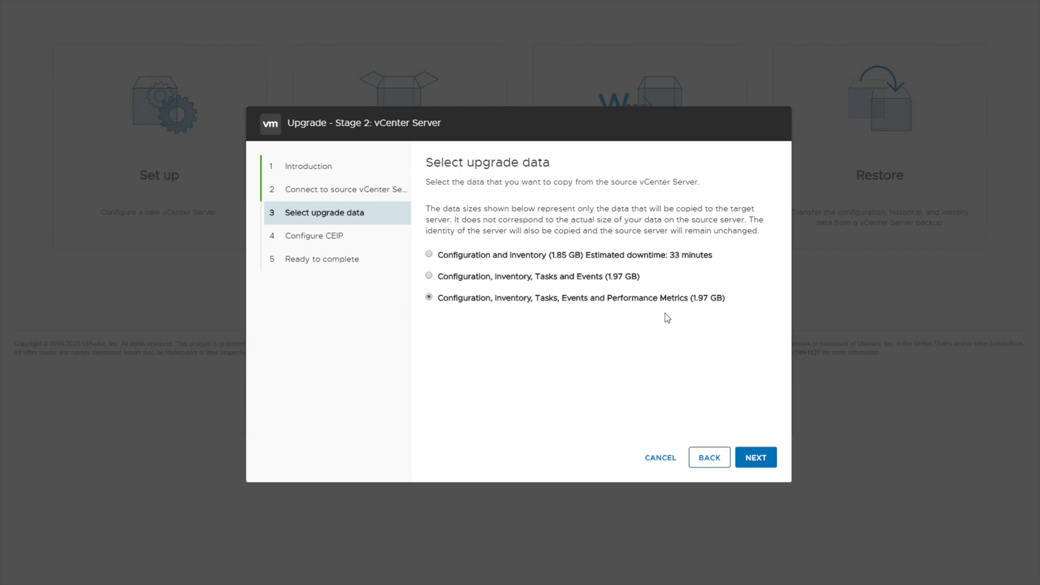
Choose 'Configuration and Inventory (1.85 GB)' as the upgrade data and continue
click(574, 257)
click(761, 461)
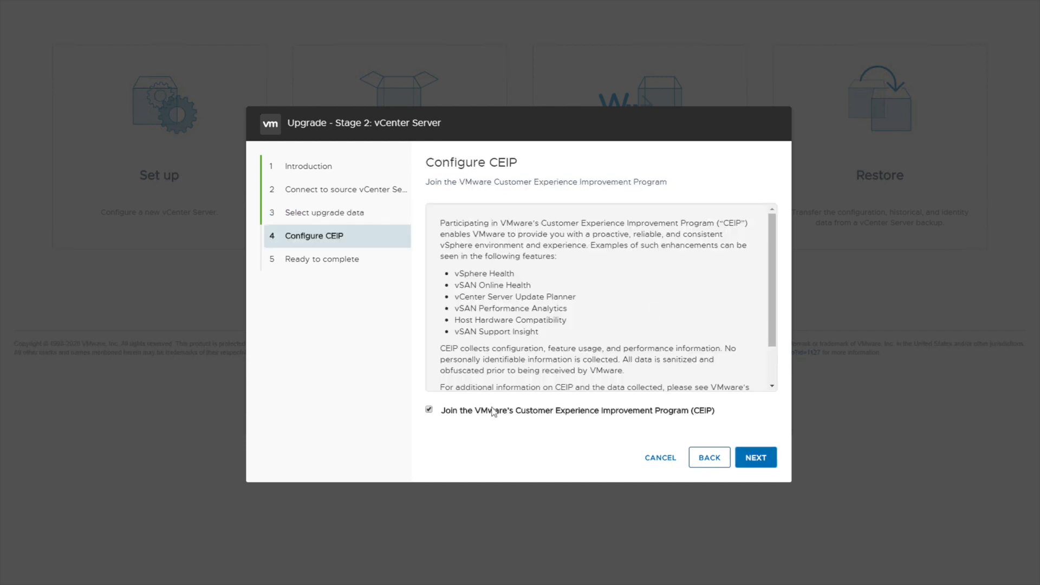
Uncheck joining the CEIP and proceed to the Ready to complete page
click(429, 410)
click(755, 457)
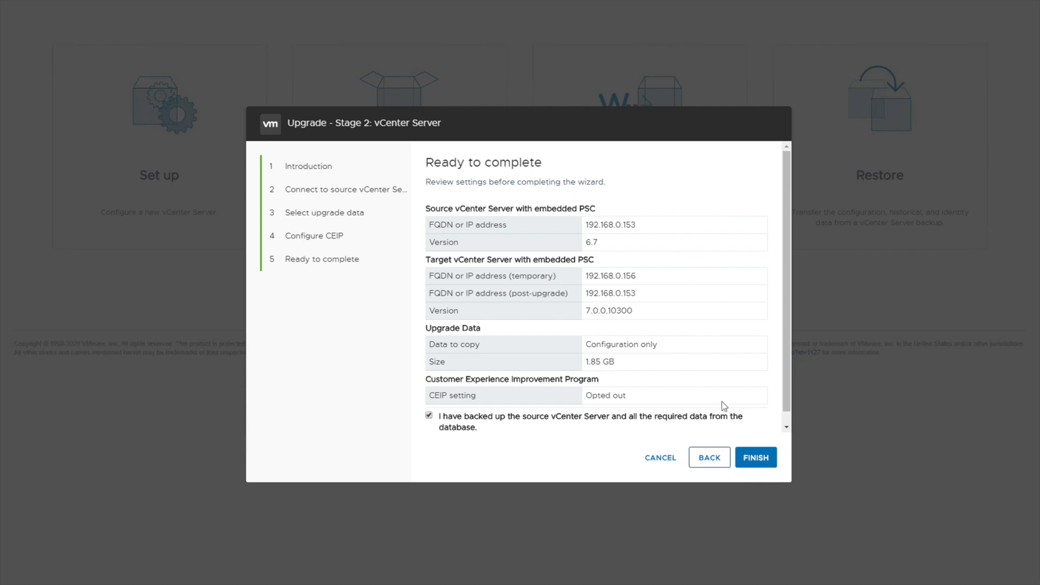
Launch the stage 2 upgrade and confirm that the source vCenter Server will be shut down
click(756, 458)
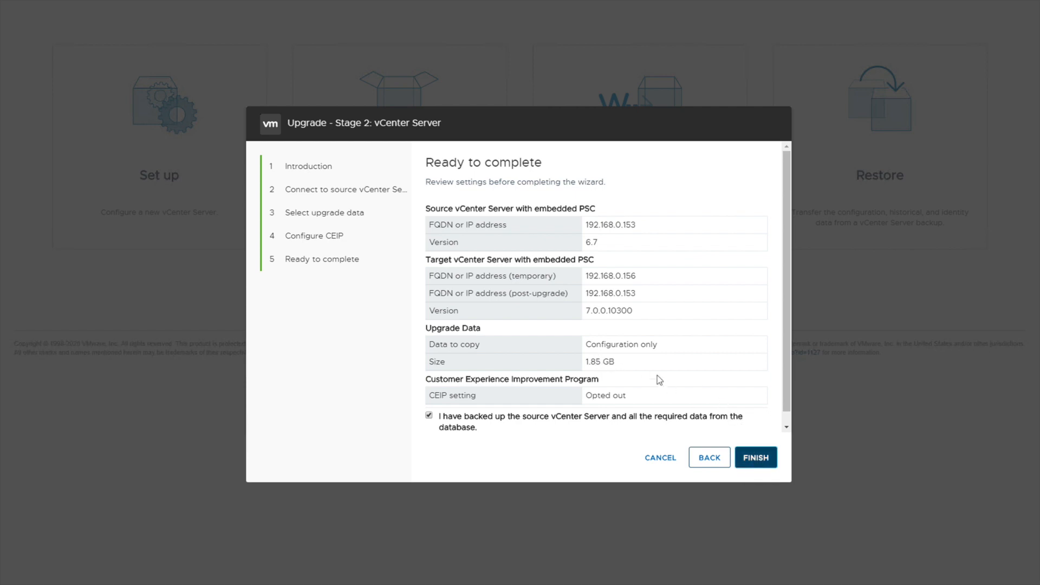
click(544, 326)
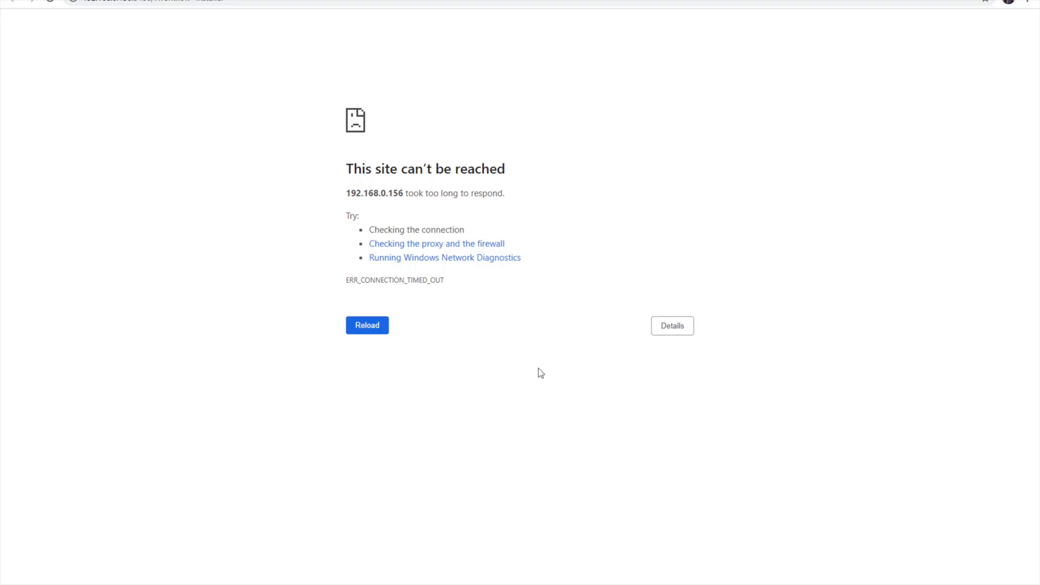
Load the vCenter FQDN in Chrome instead of the timed-out 192.168.0.156 page
key(Return)
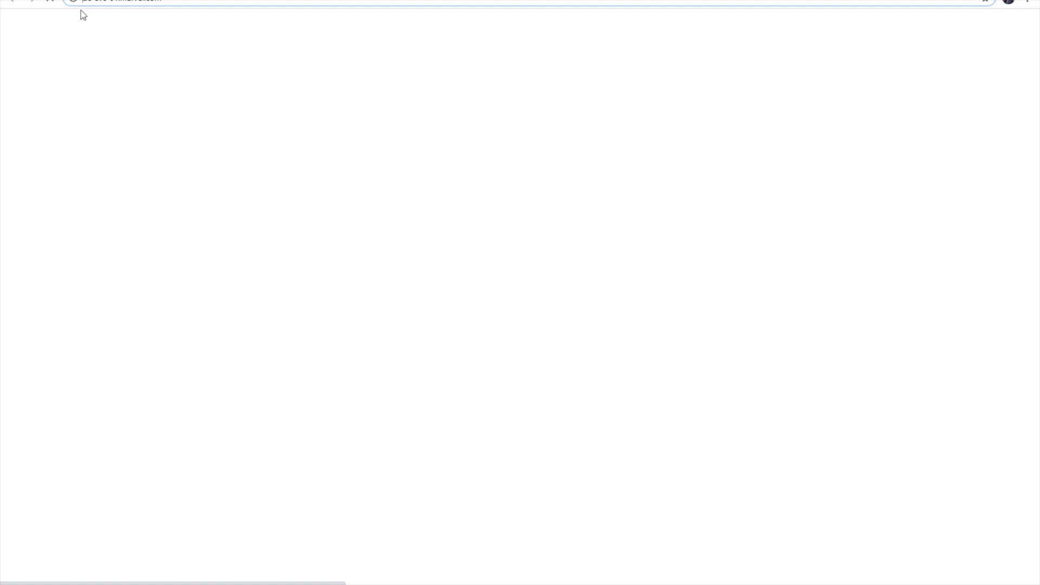
click(163, 2)
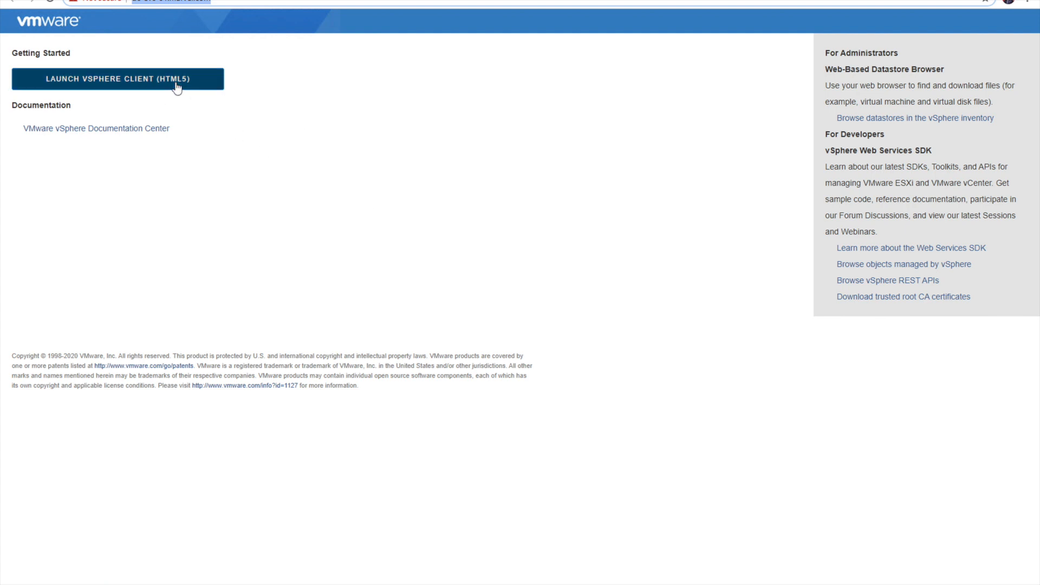
Launch the HTML5 vSphere Client, allow the CIP launcher, and enter the saved administrator username and password
click(112, 85)
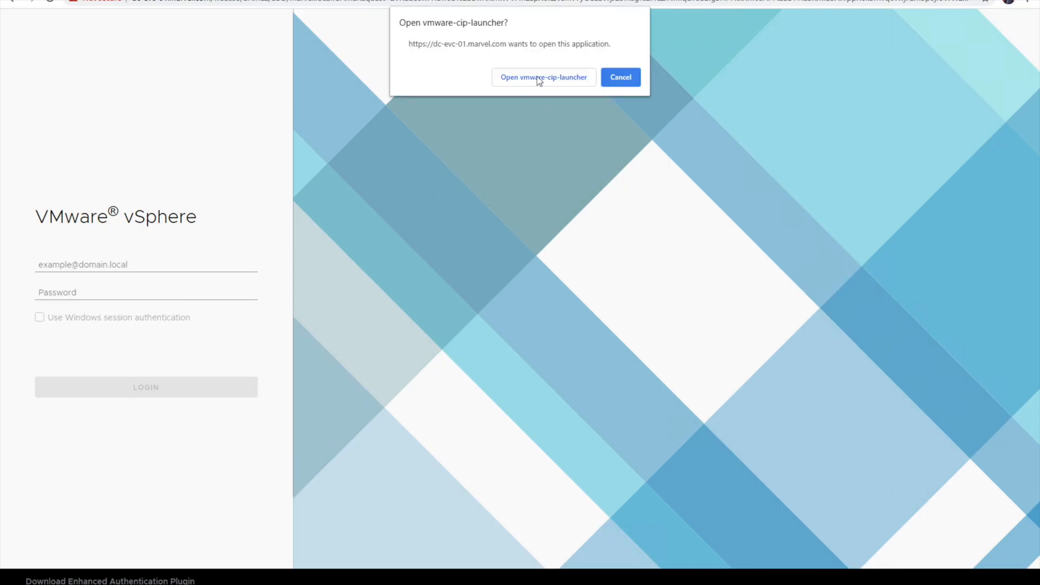
click(511, 82)
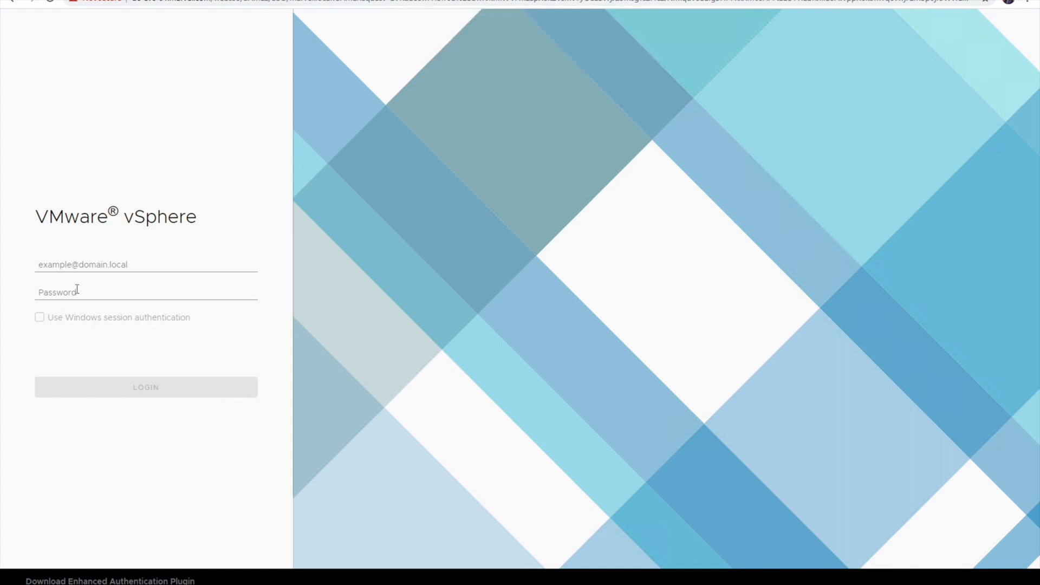
click(89, 264)
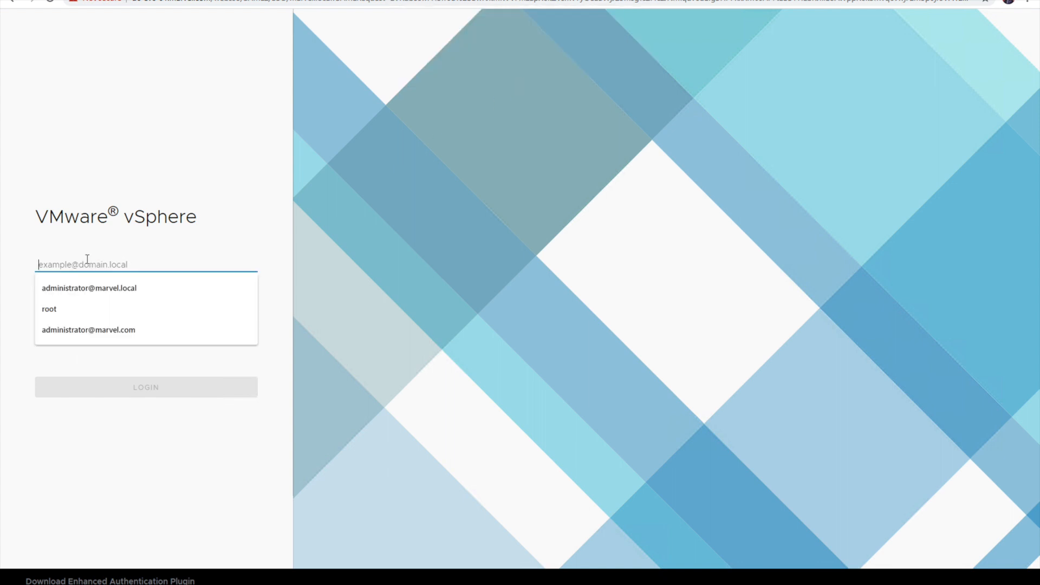
click(92, 288)
click(93, 292)
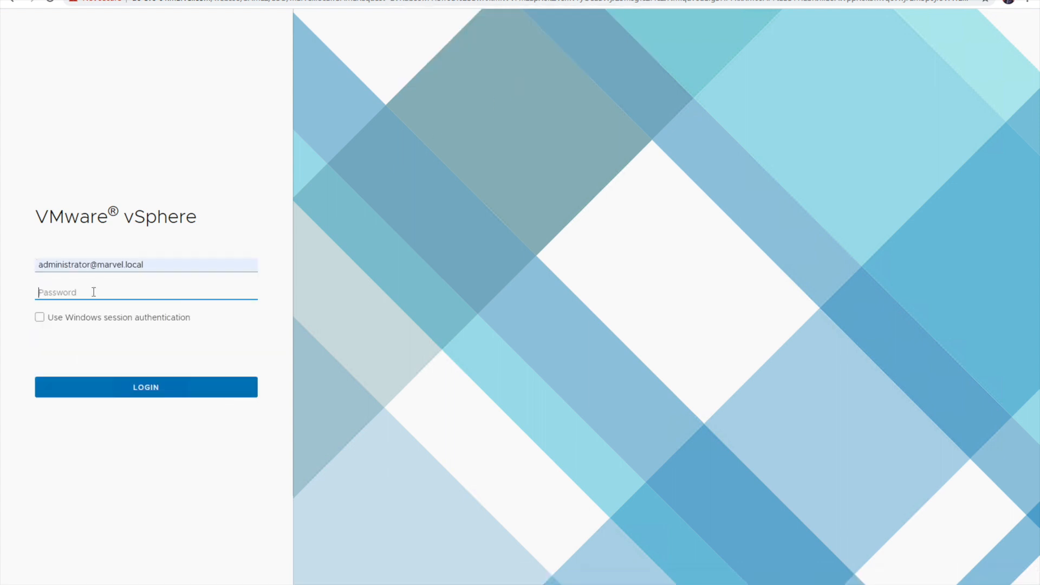
text(password)
Sign in and check the dc-evc-01.marvel.com summary's version 7.0.0 and Updates Available notice
click(114, 397)
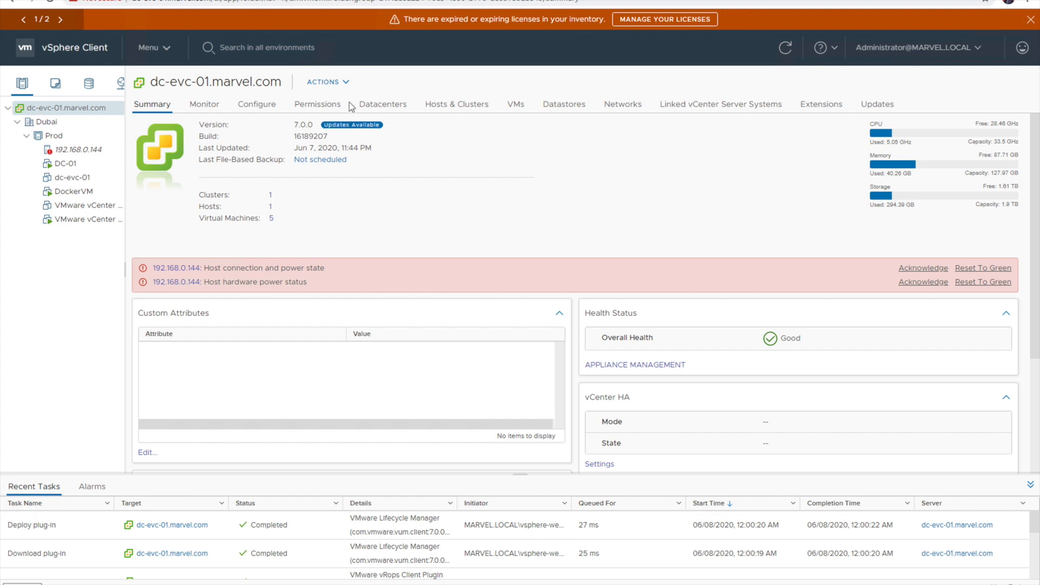
click(350, 128)
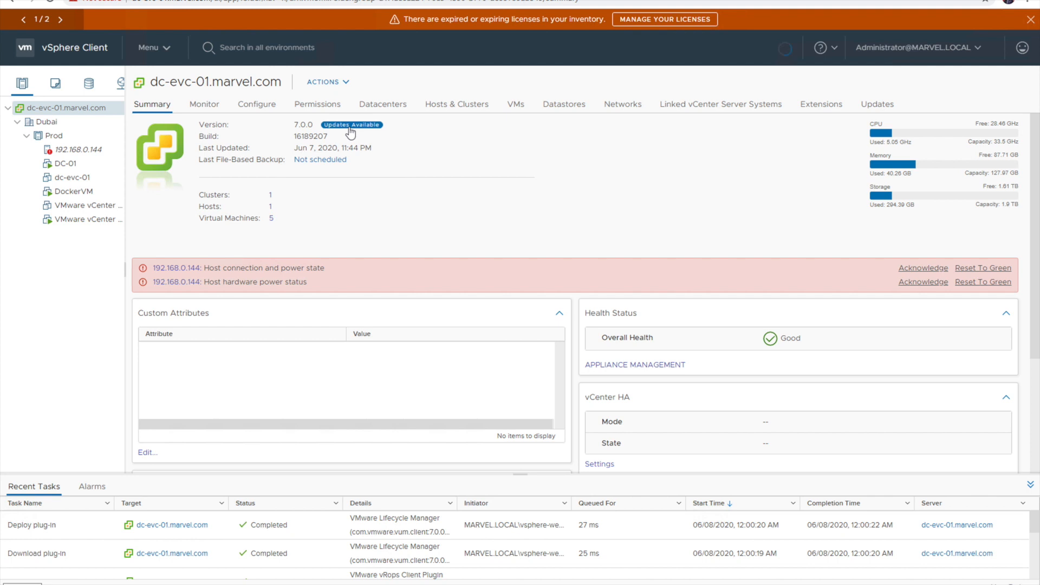